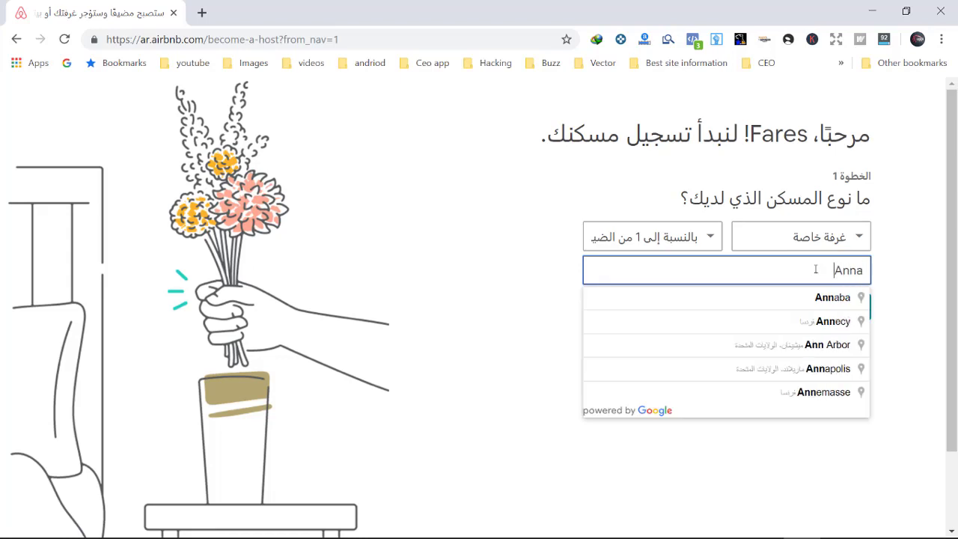
Step: Set the listing location to Annaba
click(827, 322)
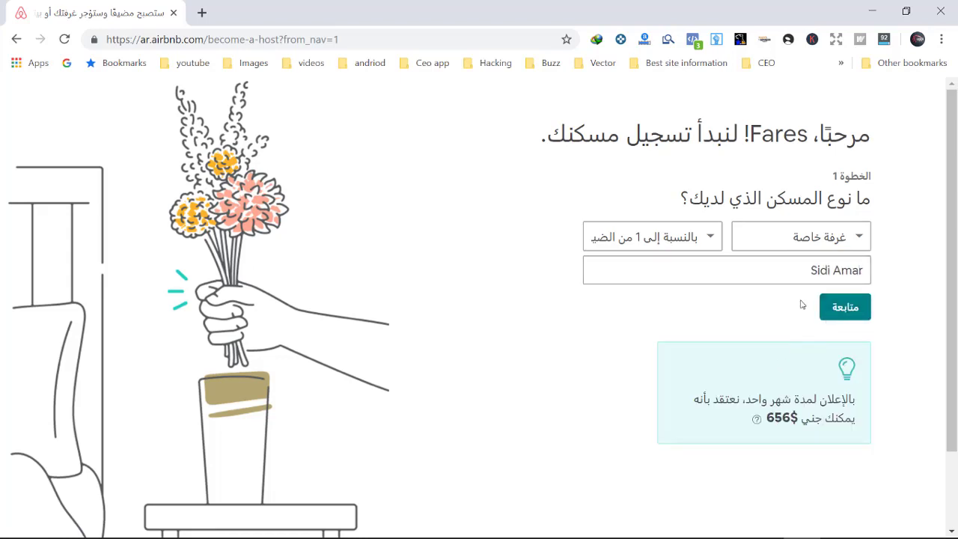
drag(805, 271, 926, 274)
text(Annaba)
click(806, 345)
drag(812, 271, 902, 278)
text(Annaba)
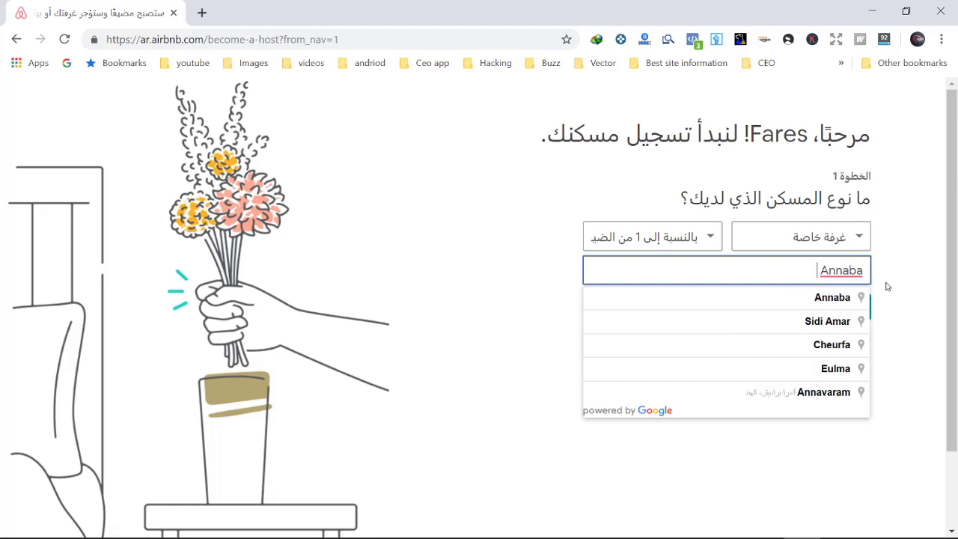
click(827, 300)
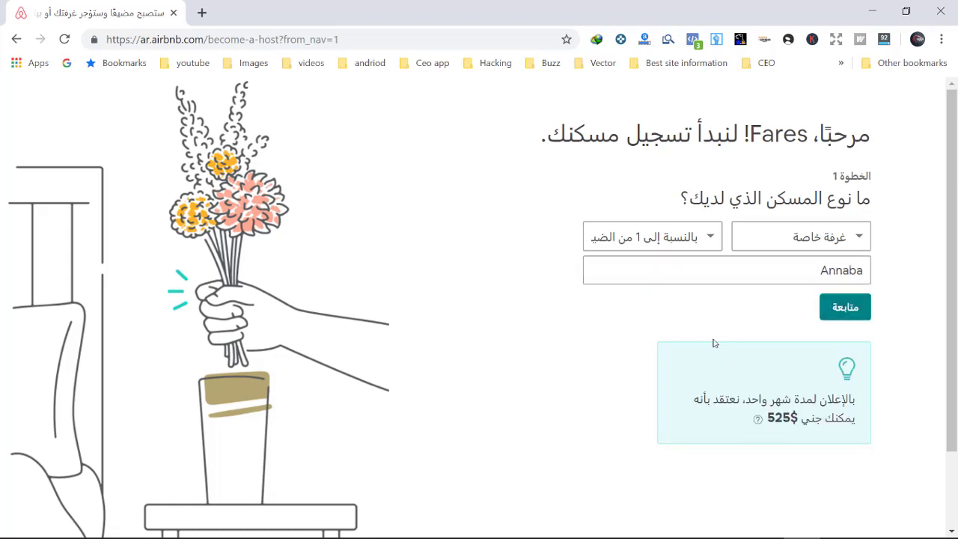
click(845, 307)
Step: Choose Bed and breakfast as the category and Private house as the property type
click(762, 271)
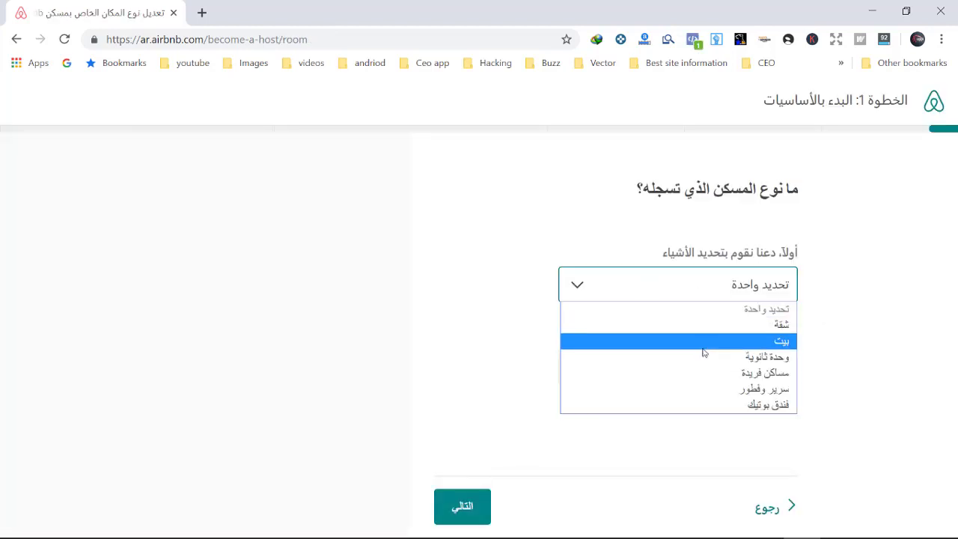
click(715, 388)
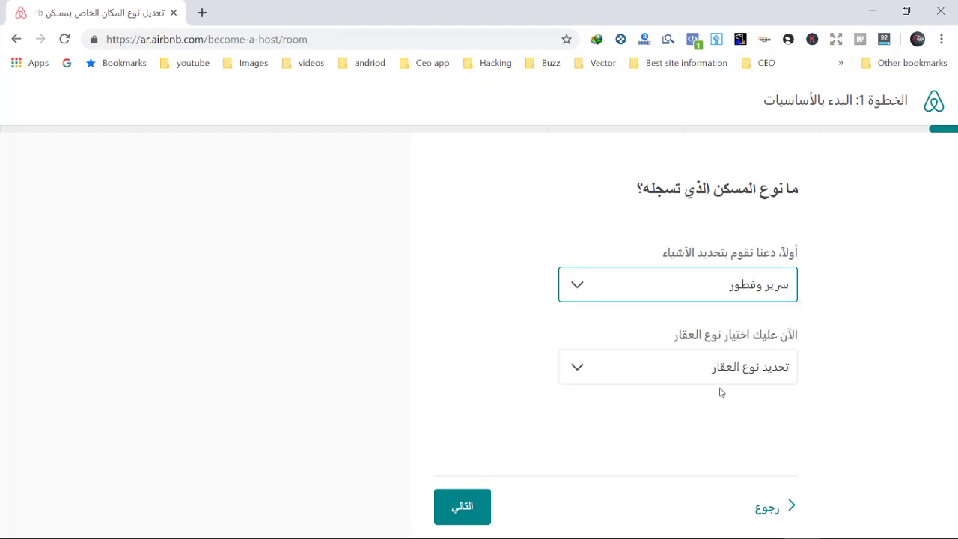
click(663, 369)
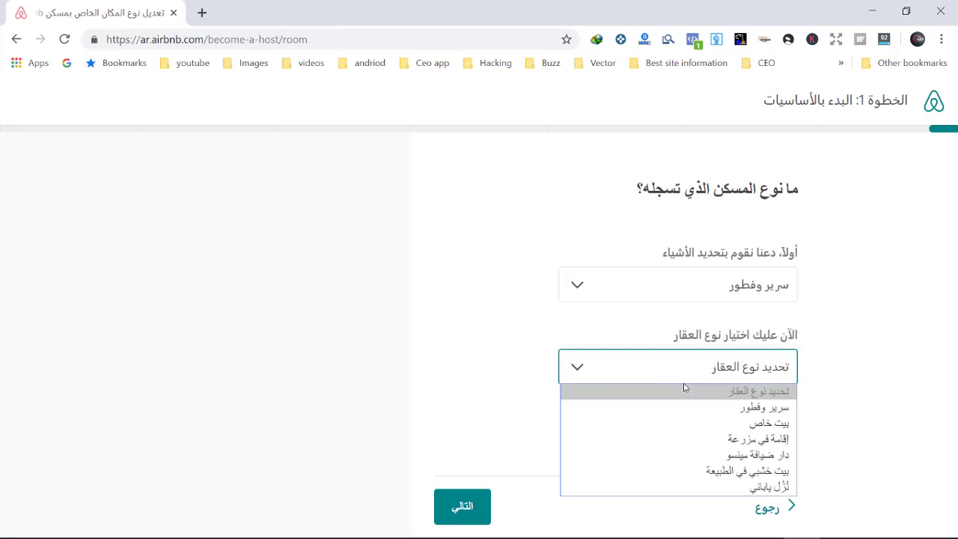
click(712, 425)
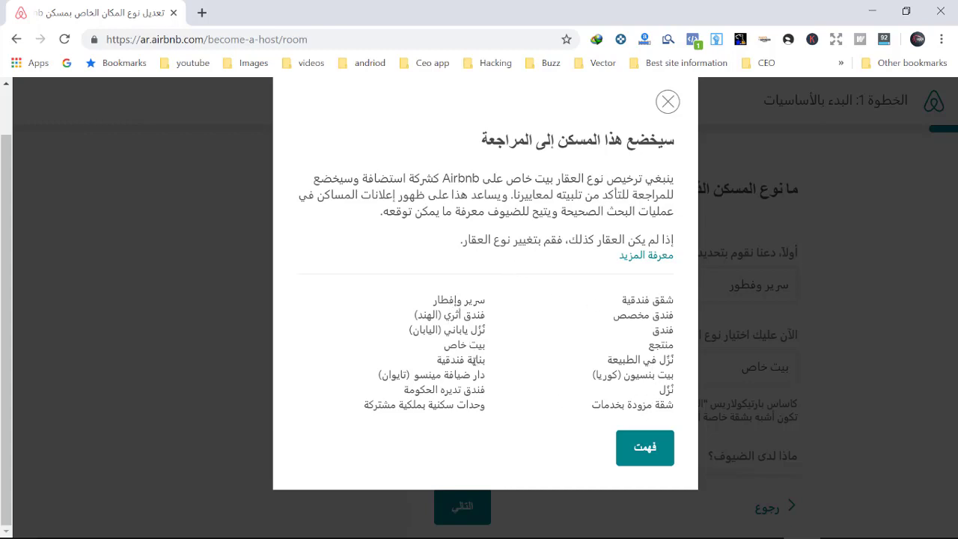
click(646, 449)
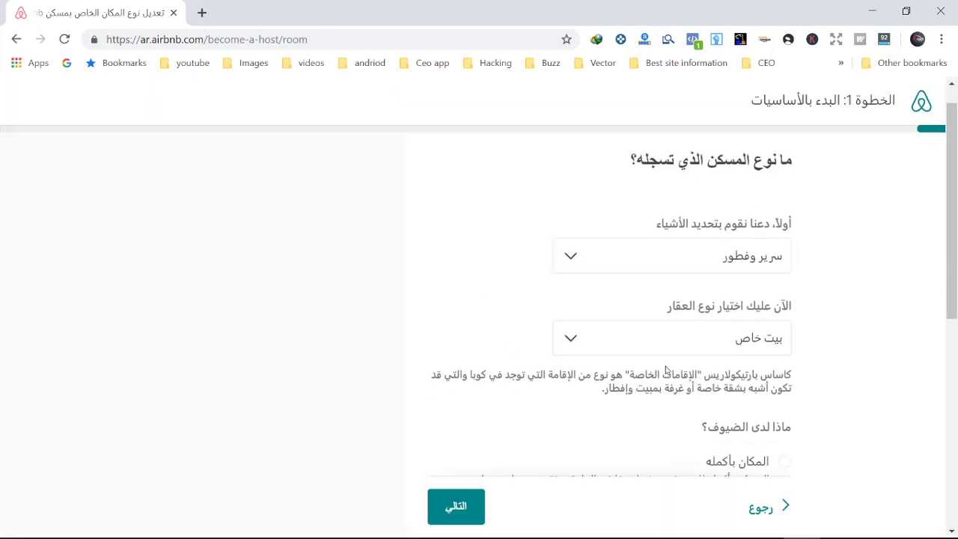
Step: Give guests a private room, with the host's belongings staying there
scroll(696, 315, down, 1)
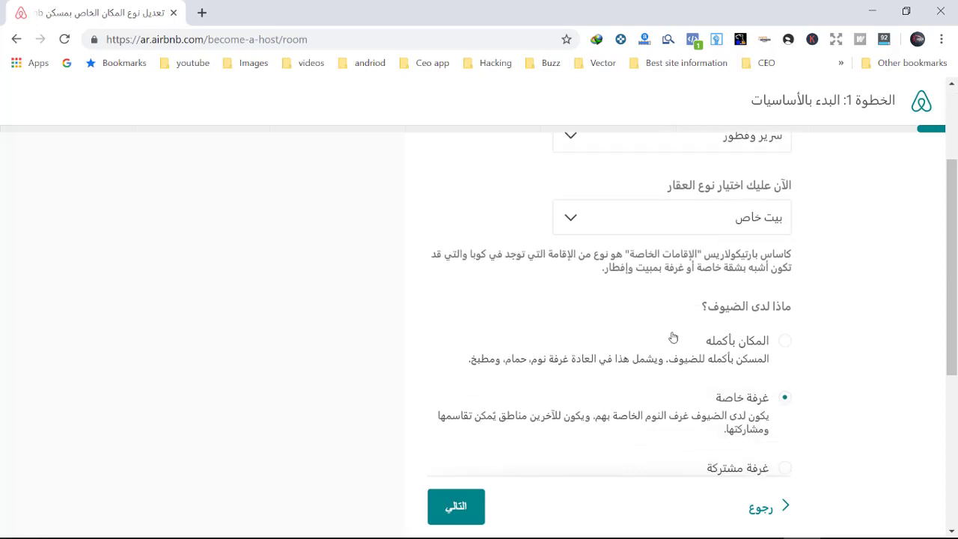
scroll(733, 283, down, 1)
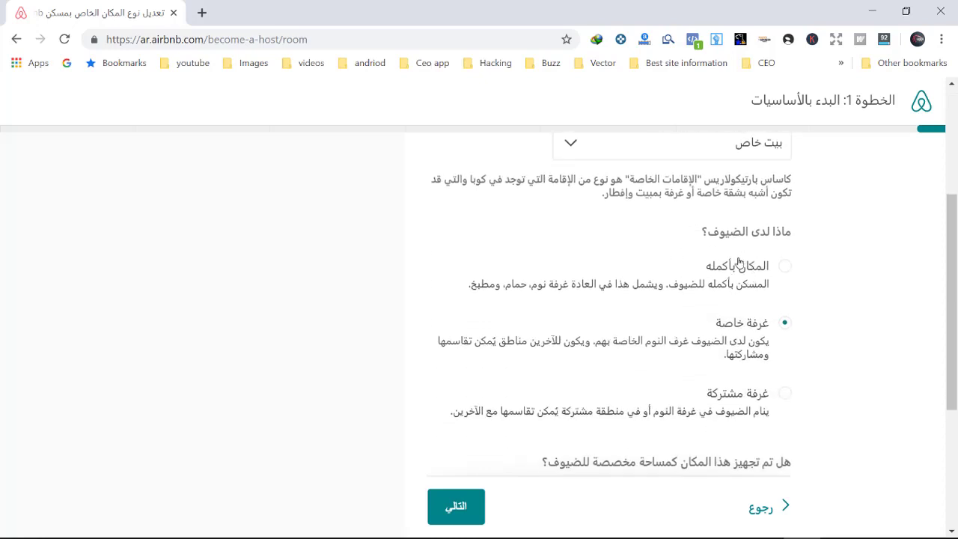
scroll(739, 262, down, 1)
click(784, 191)
click(784, 248)
scroll(799, 298, down, 1)
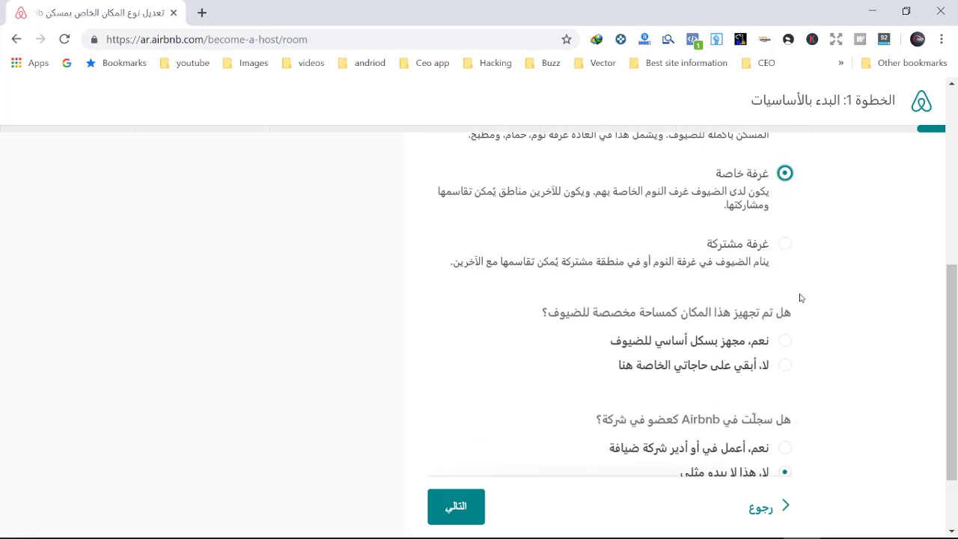
click(785, 365)
scroll(771, 415, down, 1)
click(455, 505)
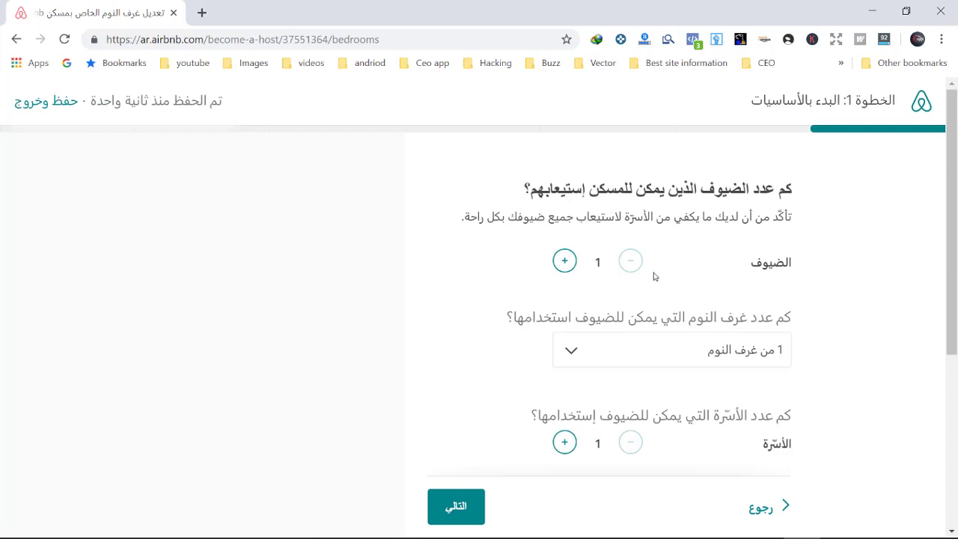
Step: Add one single bed and one sofa bed to Bedroom 1
click(584, 354)
scroll(649, 327, down, 2)
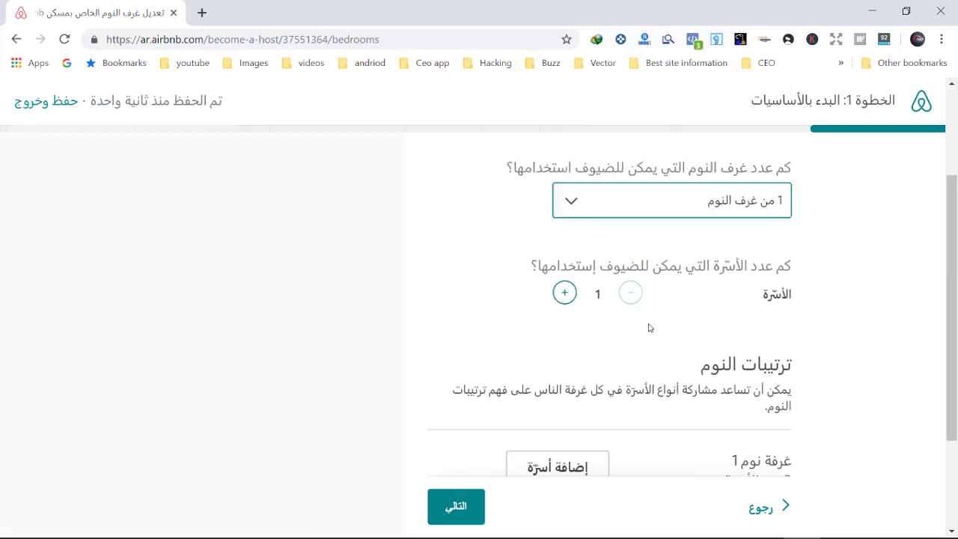
scroll(599, 282, down, 1)
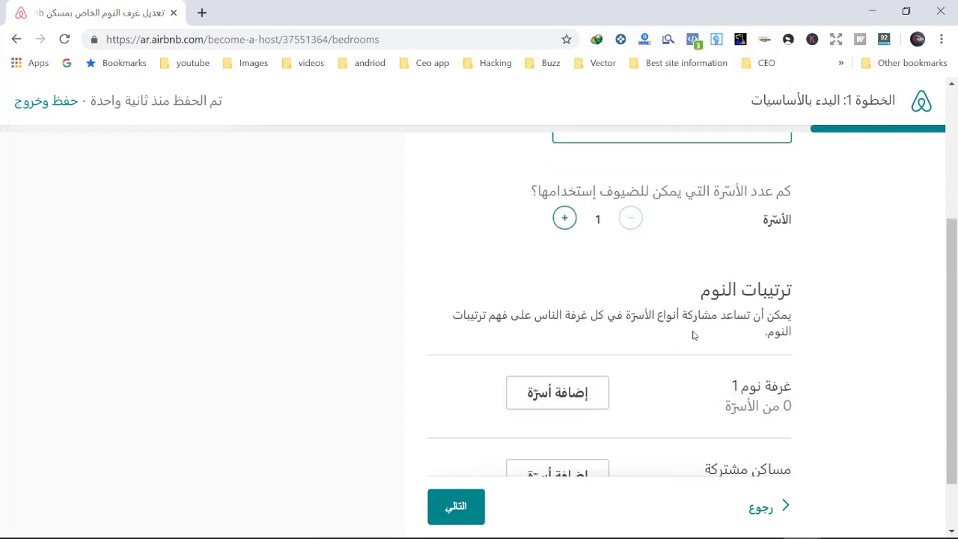
scroll(564, 327, down, 1)
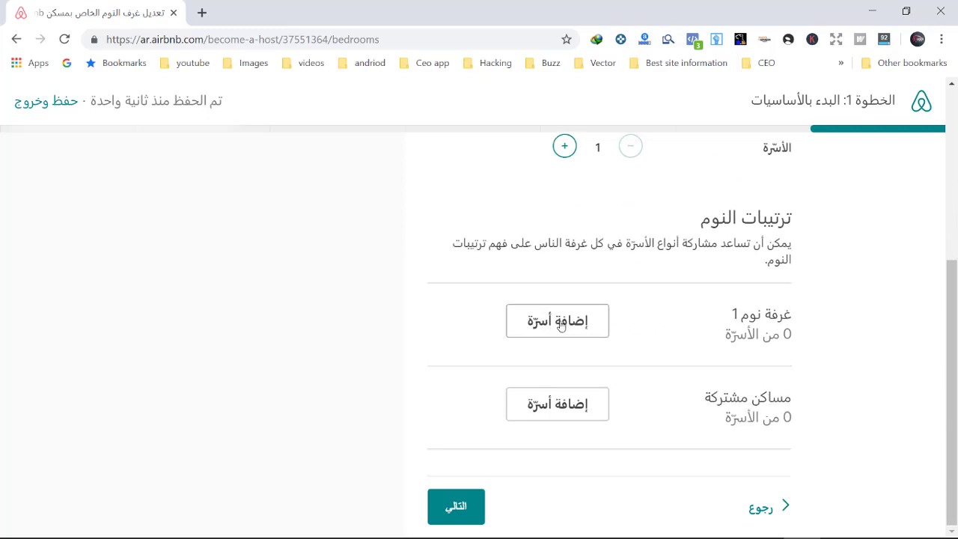
click(536, 324)
scroll(588, 378, down, 2)
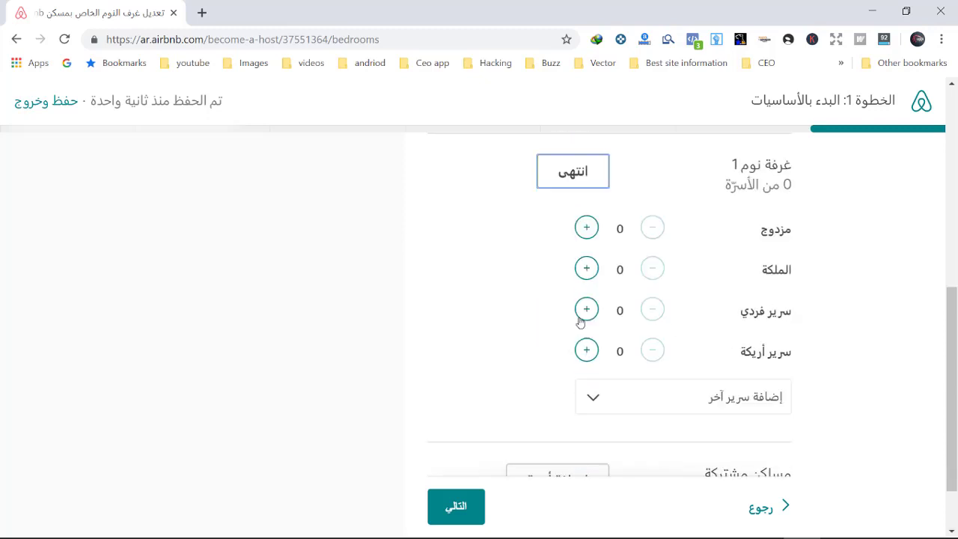
click(582, 313)
click(587, 351)
scroll(569, 344, down, 1)
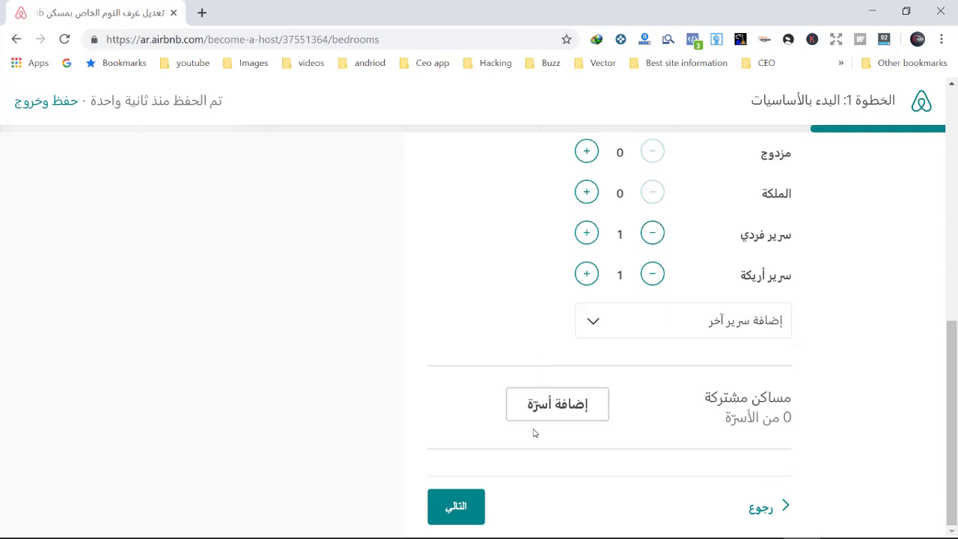
Step: Set one bathroom and answer whether it is private
click(453, 506)
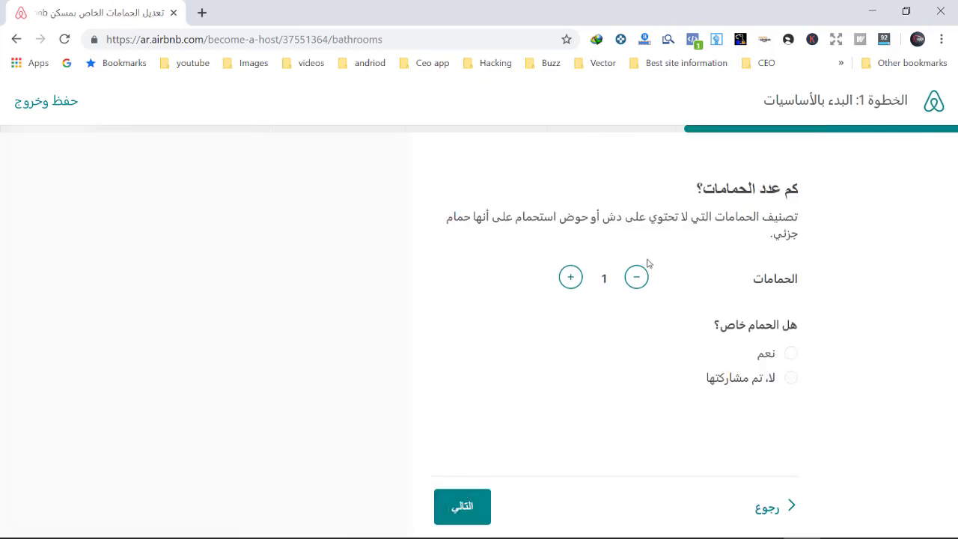
click(786, 355)
click(787, 379)
Step: Keep Algeria as the country and fill the street from the first address suggestion
click(463, 506)
click(606, 292)
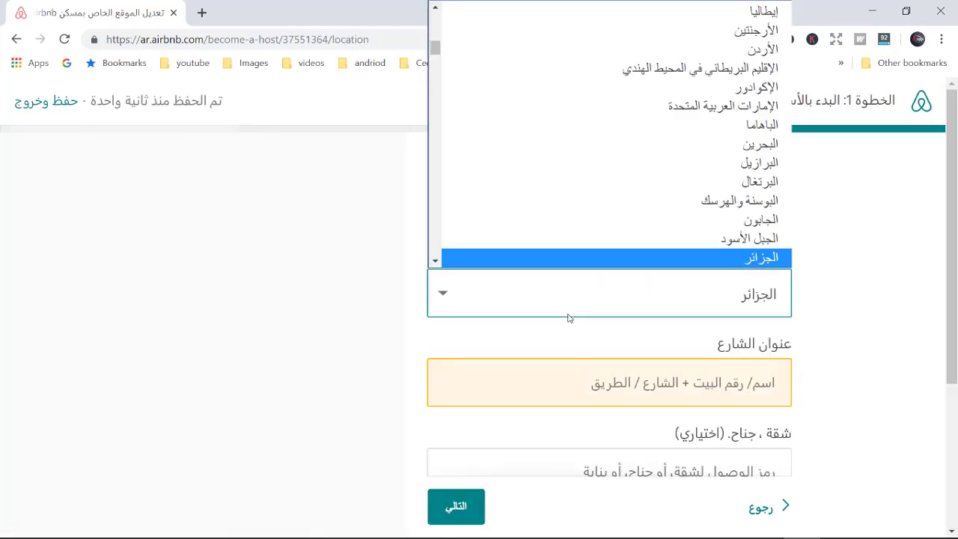
click(633, 252)
click(599, 382)
click(608, 421)
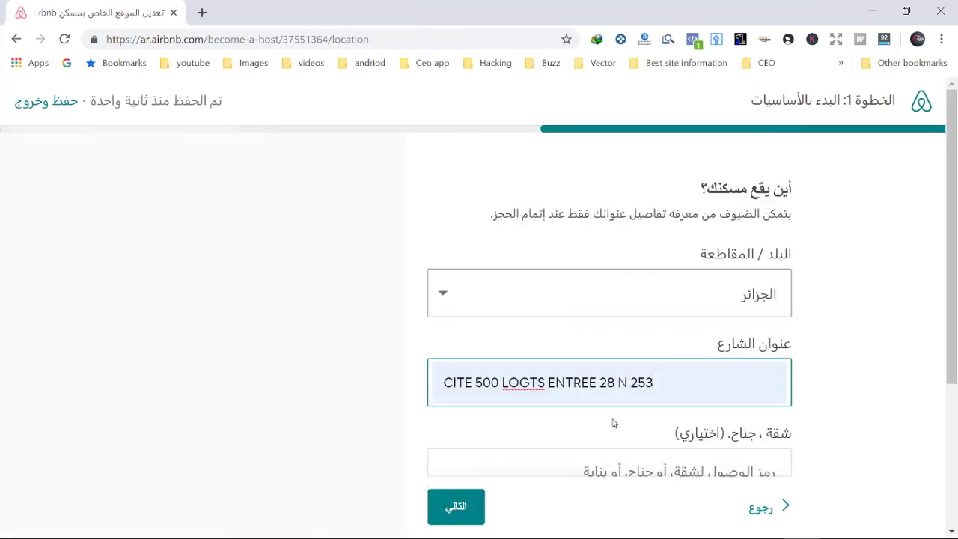
Step: Submit the address with the apartment field left empty
scroll(769, 346, down, 2)
click(666, 323)
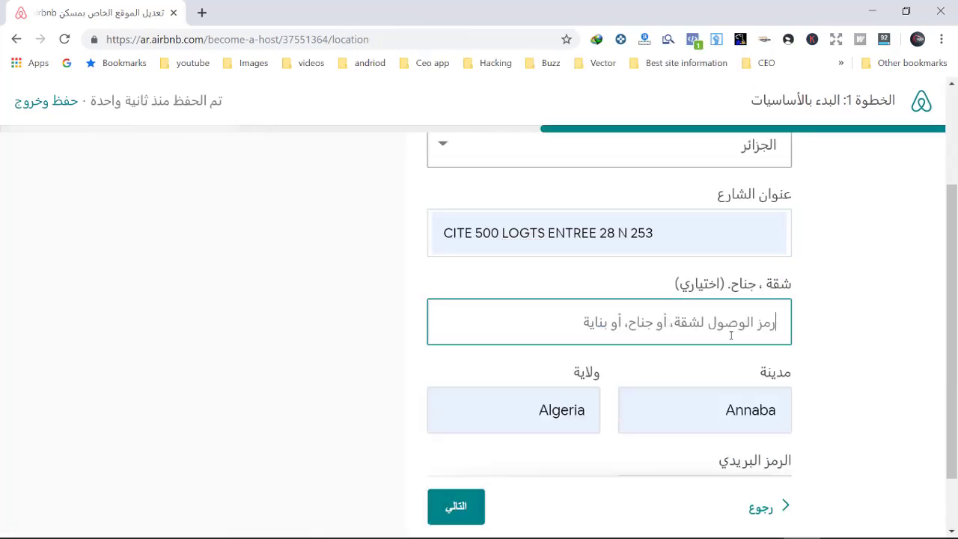
text(B 28 N)
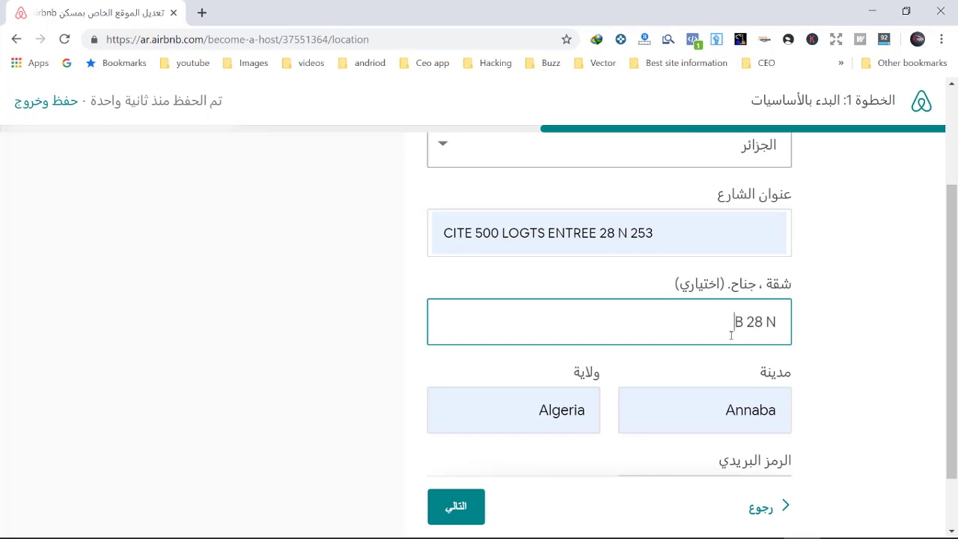
key(ctrl+a)
key(BackSpace)
scroll(666, 360, down, 1)
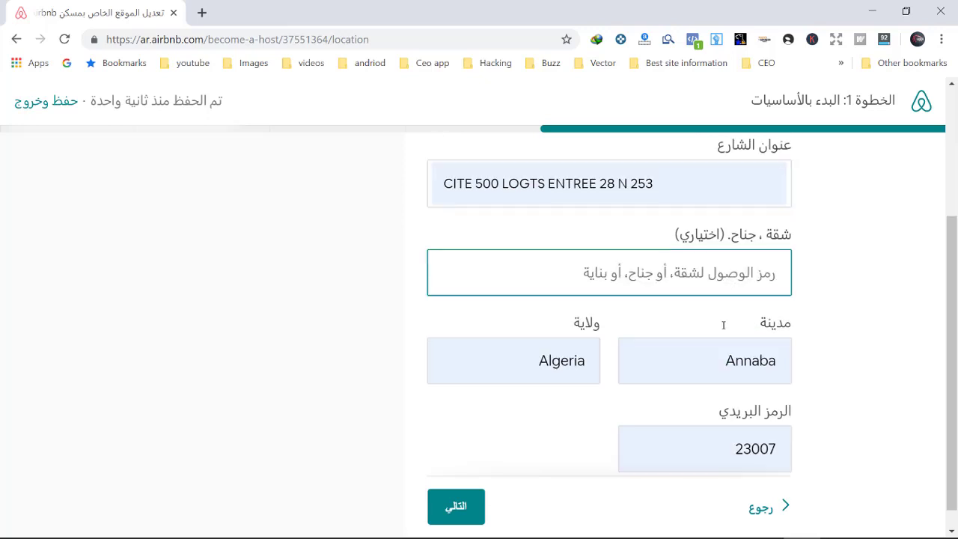
click(456, 510)
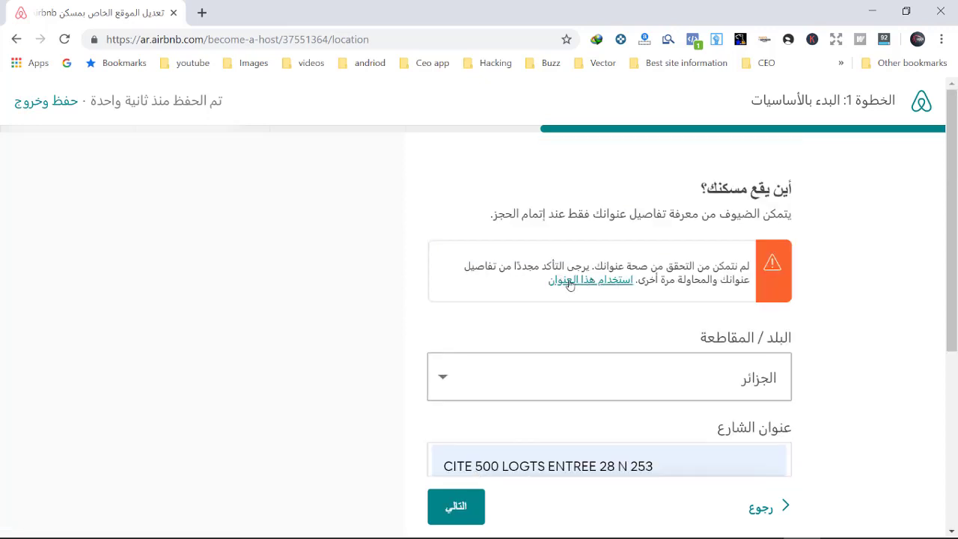
scroll(568, 281, down, 2)
click(665, 318)
Step: Correct the street address and return to the address form
drag(665, 318, 475, 317)
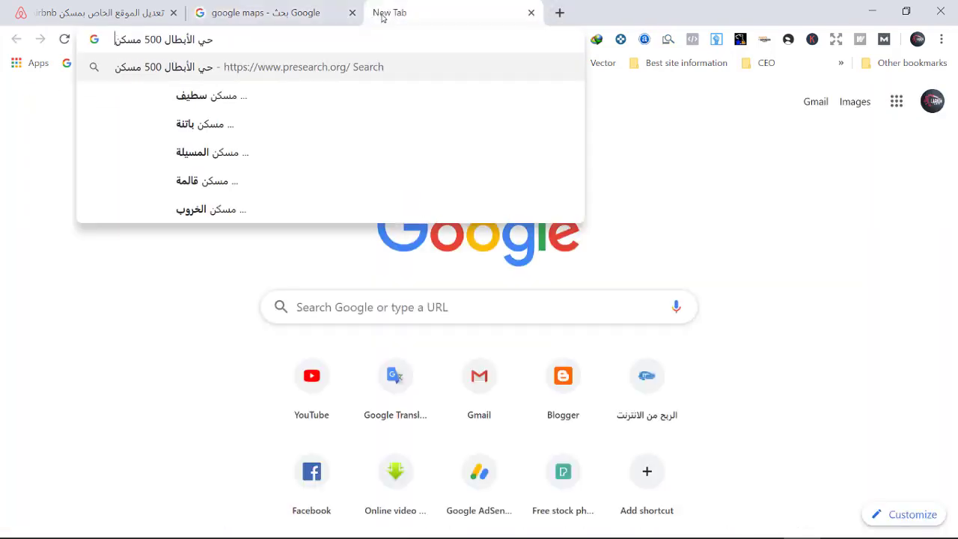
key(Return)
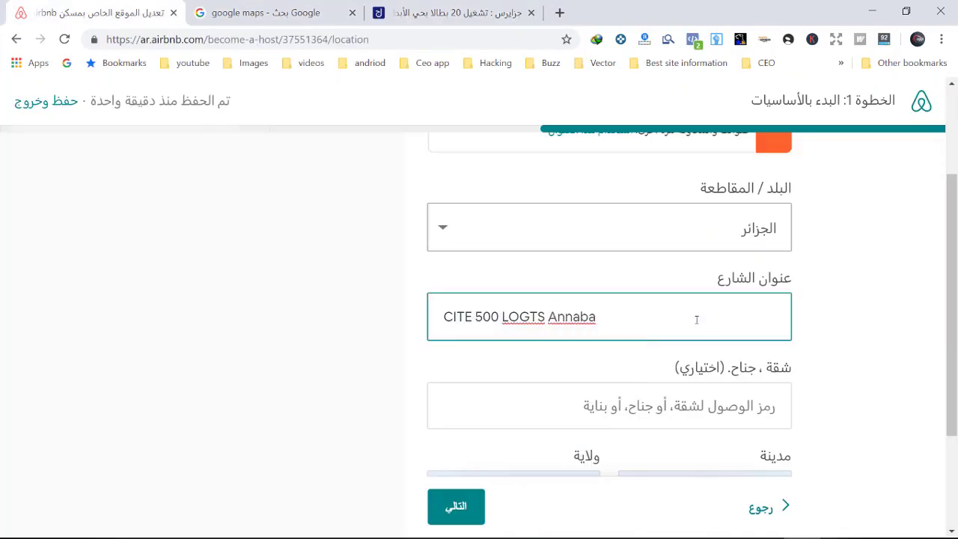
key(Return)
scroll(589, 362, down, 1)
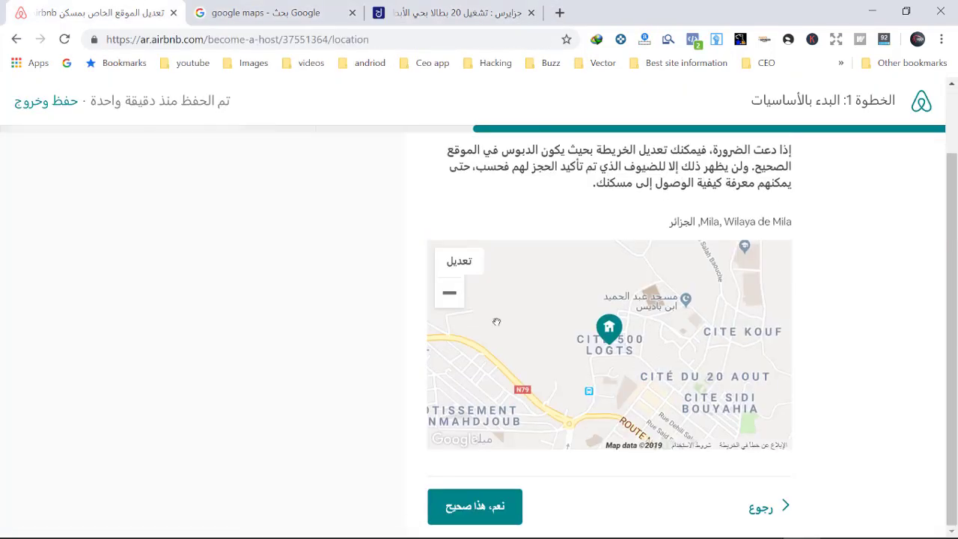
scroll(589, 362, up, 1)
click(761, 507)
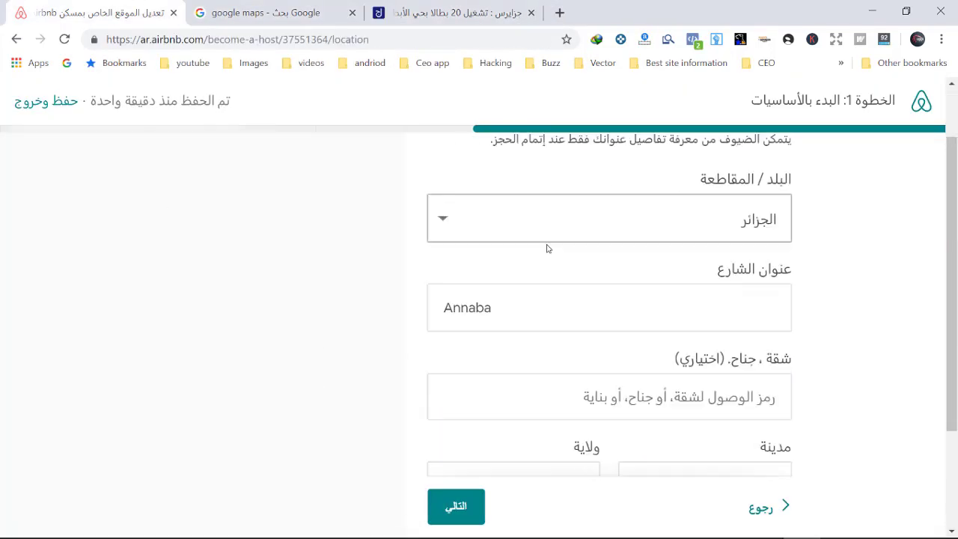
Step: Set the city and Wilaya to Annaba and re-enter the postal code
scroll(566, 302, down, 1)
drag(711, 407, 816, 421)
text(Annaba)
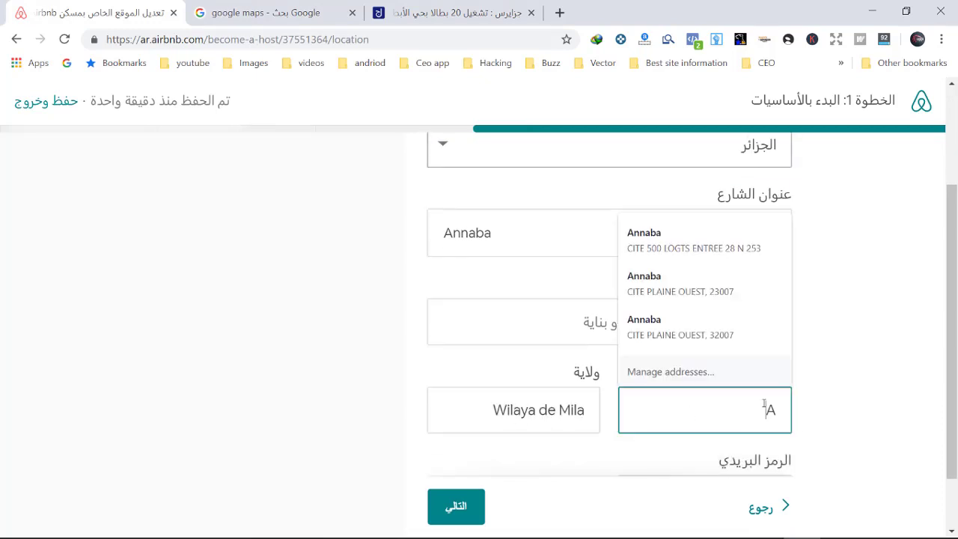
triple_click(506, 410)
text(A)
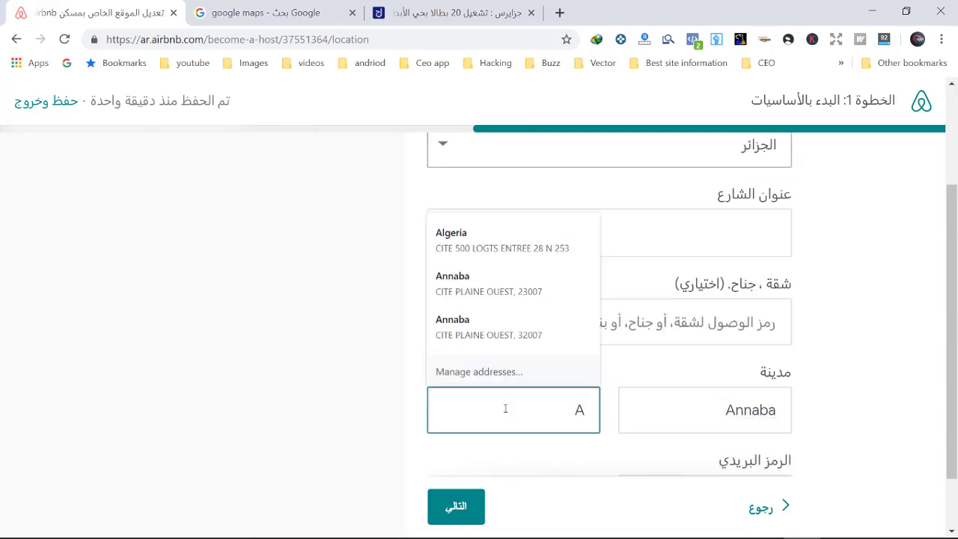
text(n)
click(498, 329)
scroll(701, 422, down, 1)
click(701, 422)
key(BackSpace)
key(BackSpace)
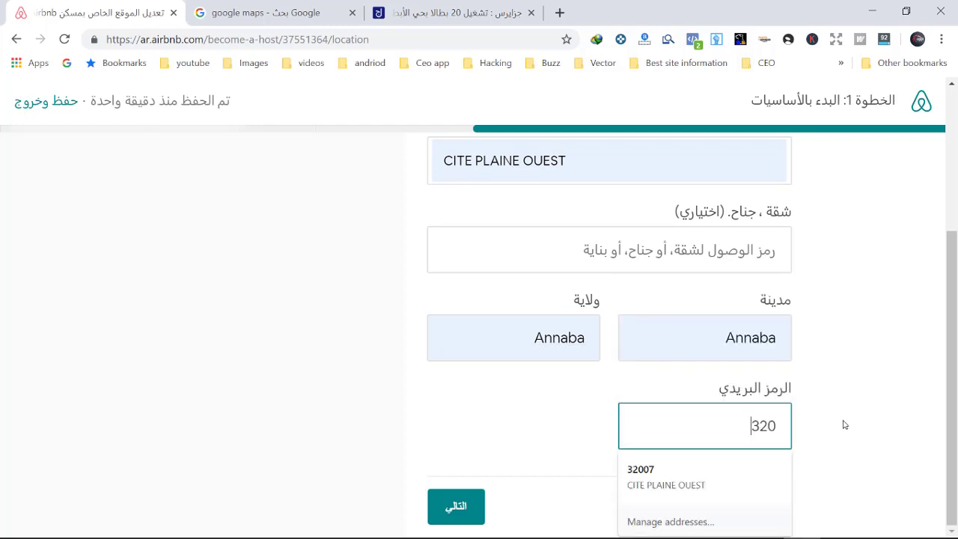
key(BackSpace)
key(BackSpace)
key(BackSpace)
text(23007)
click(693, 397)
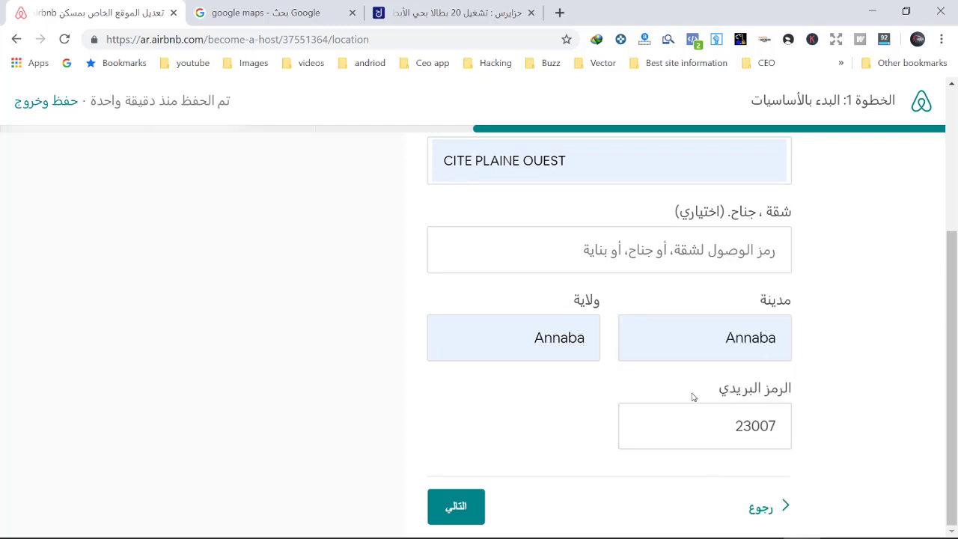
Step: Zoom the map out and adjust the pin position for the Annaba address
click(457, 508)
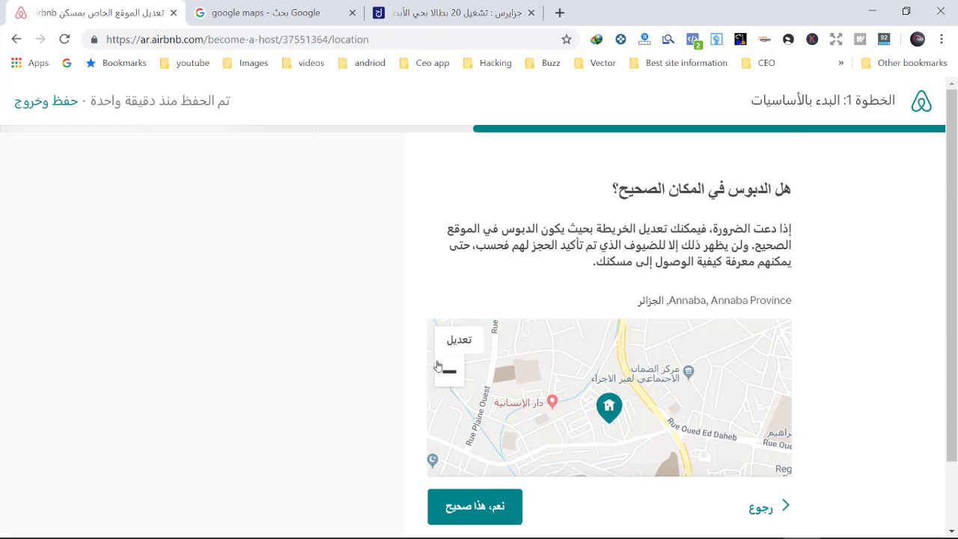
click(447, 370)
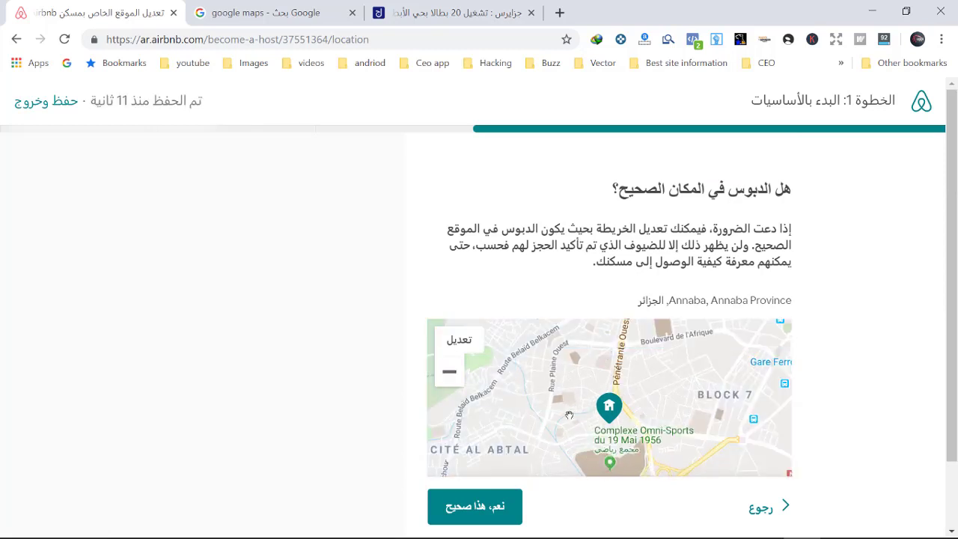
scroll(674, 408, down, 2)
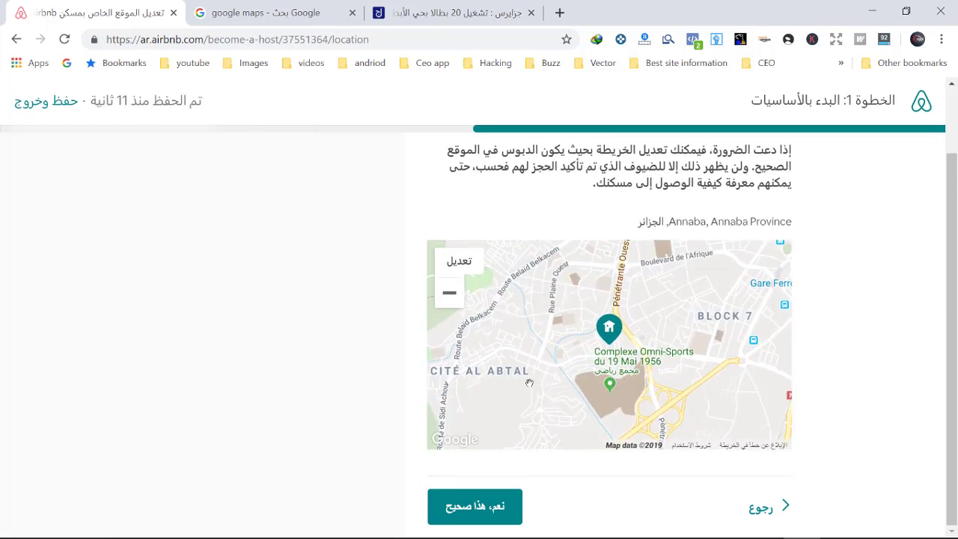
click(459, 261)
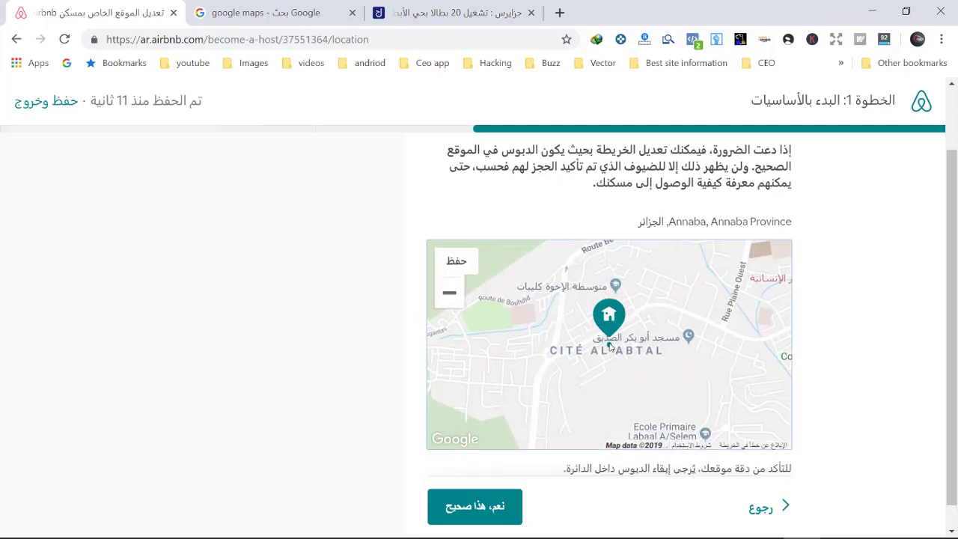
Step: Tick essentials, Wifi, shampoo, closet, TV, heating, air conditioning, breakfast, workspace, iron and hair dryer
click(472, 501)
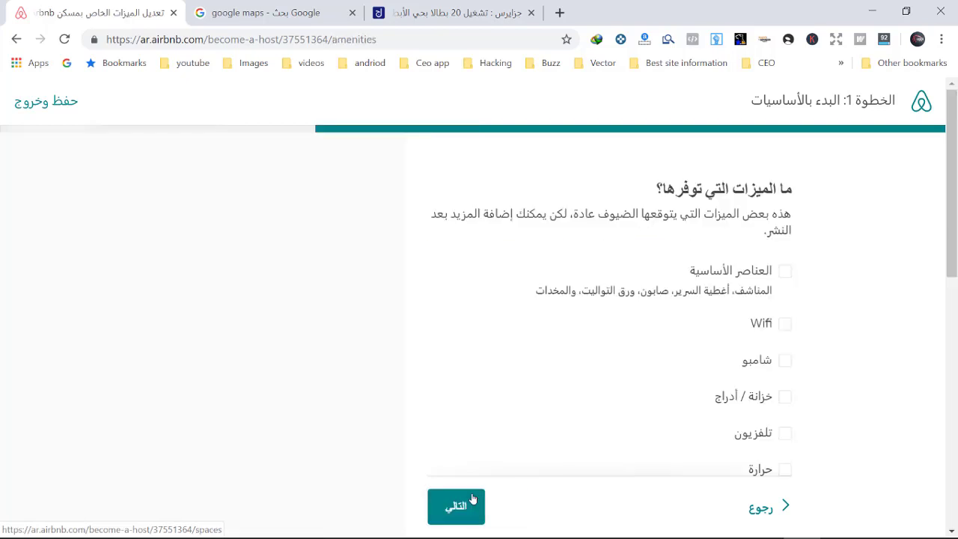
click(784, 272)
click(781, 325)
click(784, 360)
scroll(786, 352, down, 1)
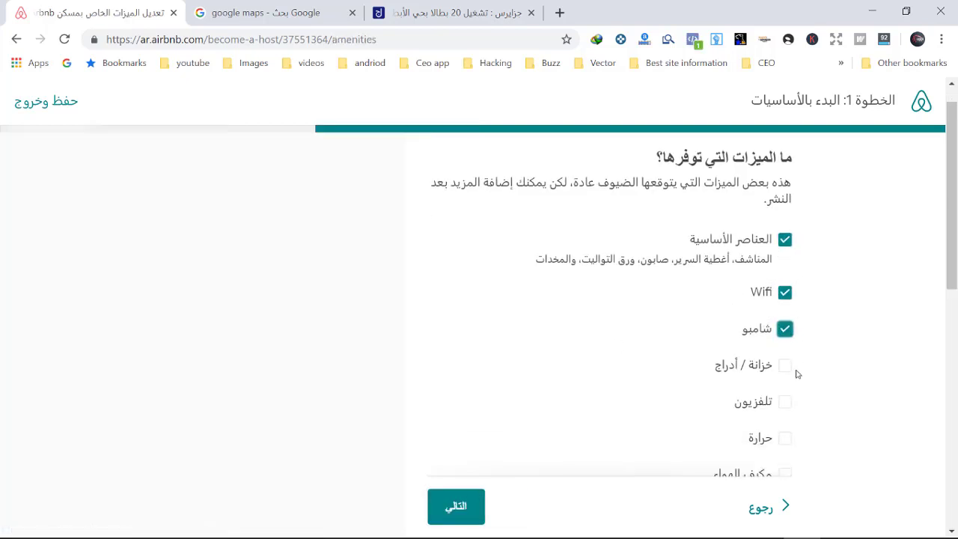
click(783, 324)
click(783, 359)
click(783, 395)
scroll(783, 394, down, 1)
click(784, 411)
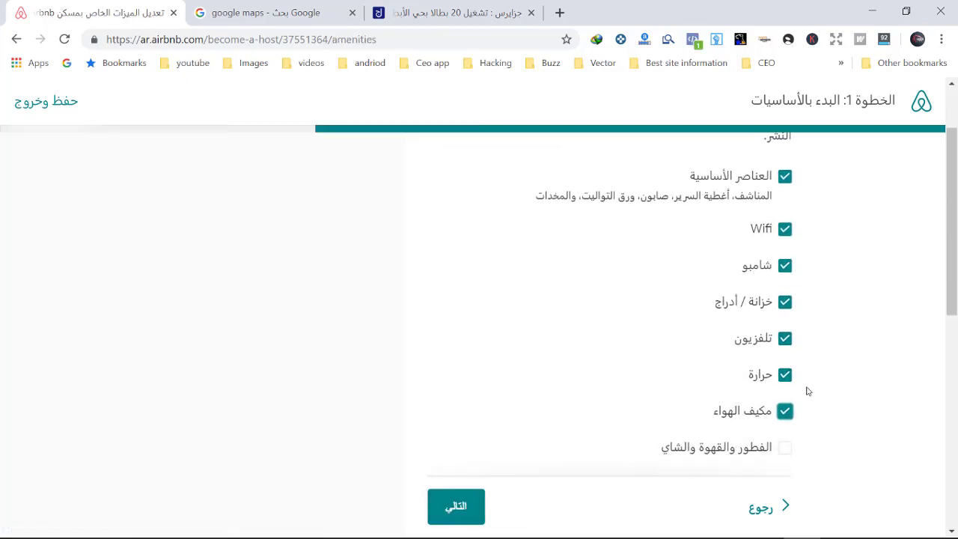
click(784, 393)
scroll(785, 374, down, 2)
click(785, 279)
click(785, 315)
click(784, 316)
click(784, 351)
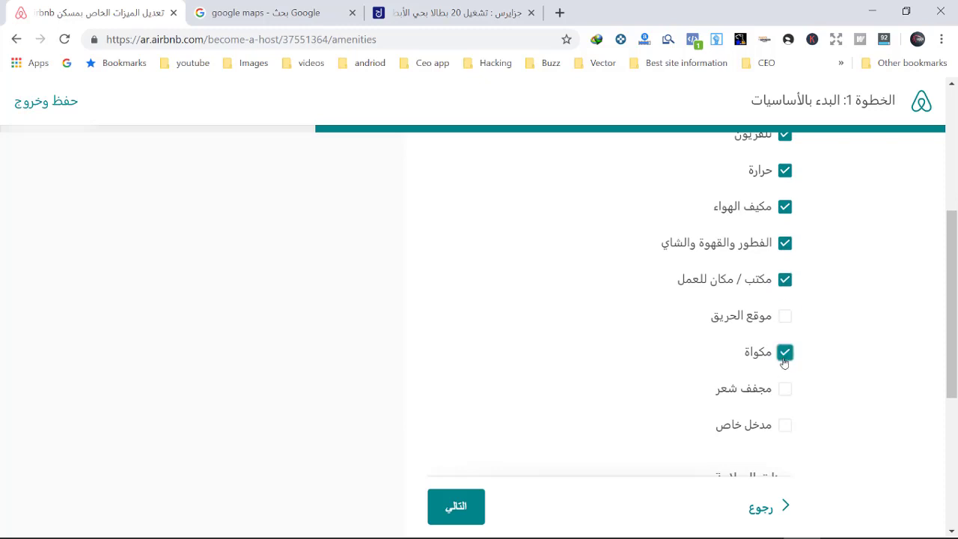
click(784, 389)
Step: Add a first-aid kit and a bedroom door lock as safety items
scroll(785, 389, down, 3)
scroll(783, 347, down, 1)
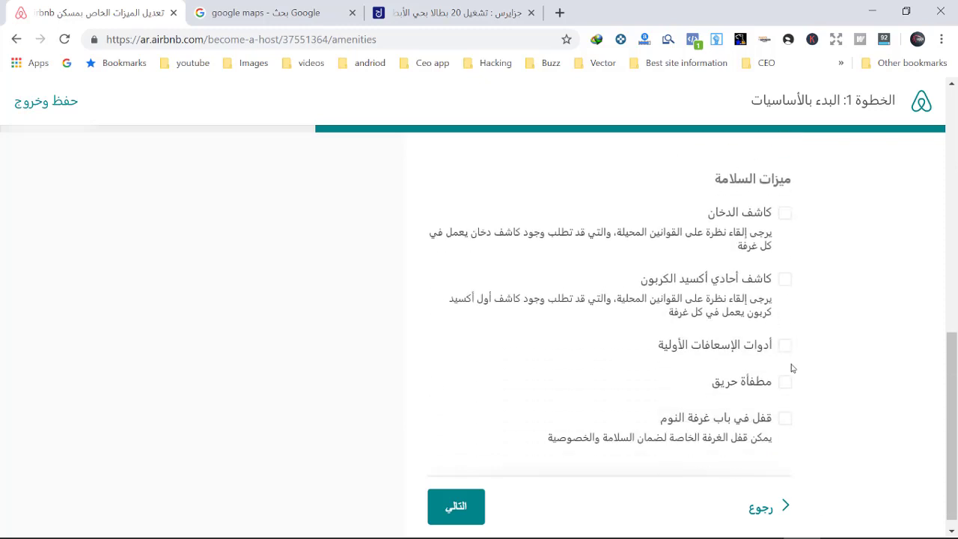
click(785, 343)
scroll(786, 359, down, 1)
click(784, 407)
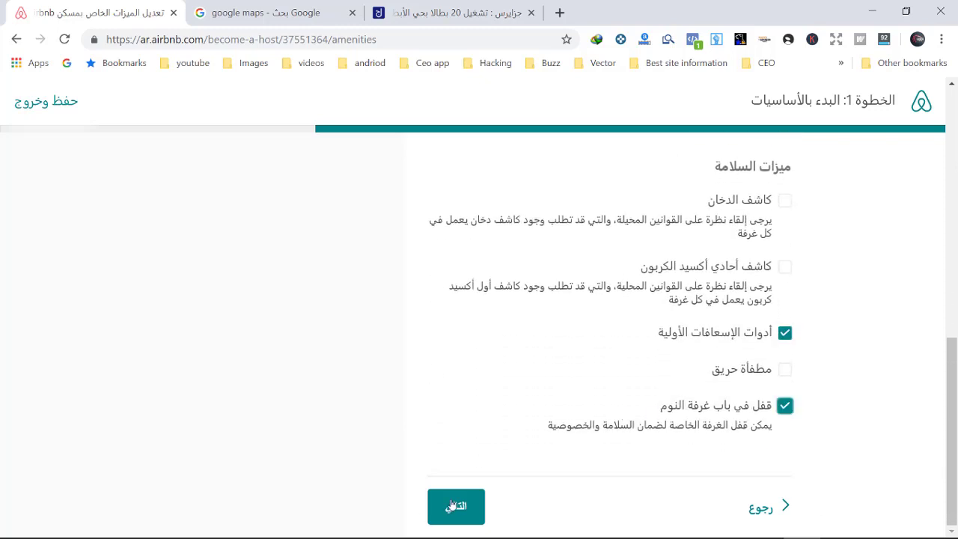
Step: Mark the pool, kitchen, washer and parking as spaces guests can use
click(453, 506)
click(786, 293)
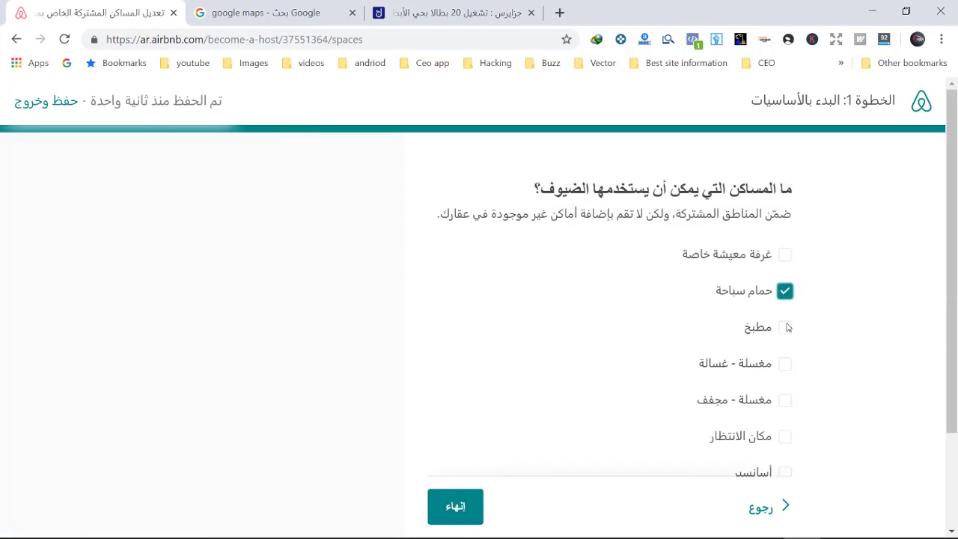
click(785, 329)
click(785, 363)
scroll(785, 389, down, 2)
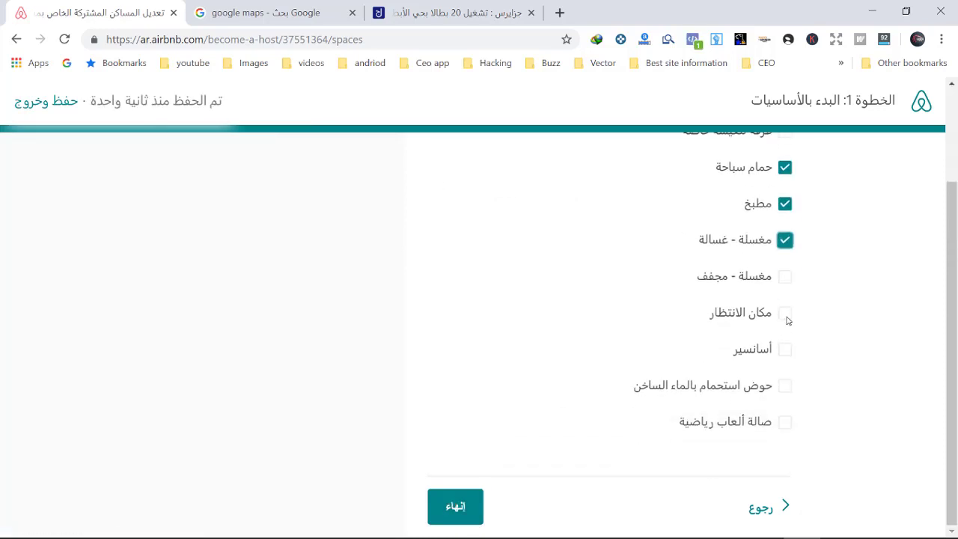
click(784, 313)
Step: Also mark the hot tub as usable by guests and finish the basics step
click(785, 386)
click(455, 507)
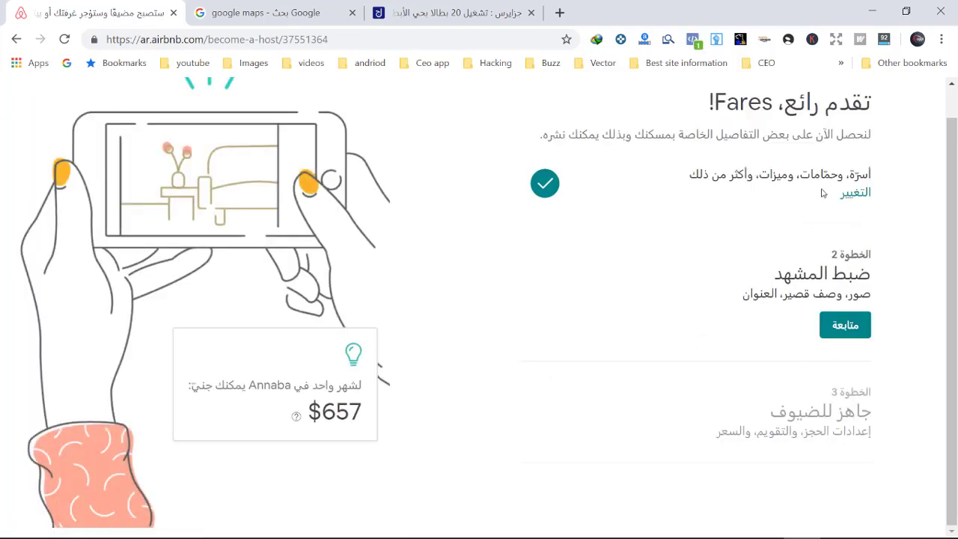
scroll(799, 241, up, 1)
scroll(835, 312, down, 1)
Step: Start the photos step, cancel the file chooser, and skip adding photos for now
click(845, 326)
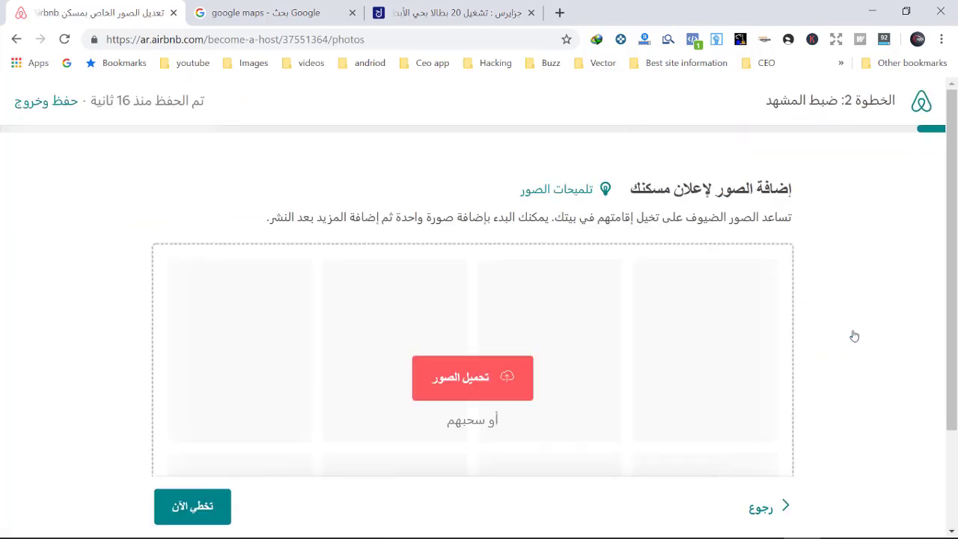
scroll(577, 376, down, 2)
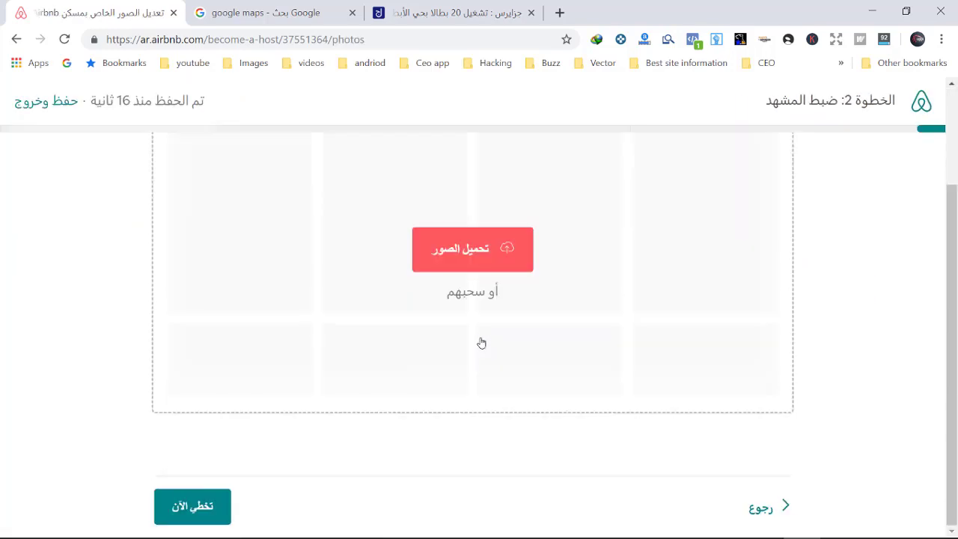
click(470, 258)
key(Escape)
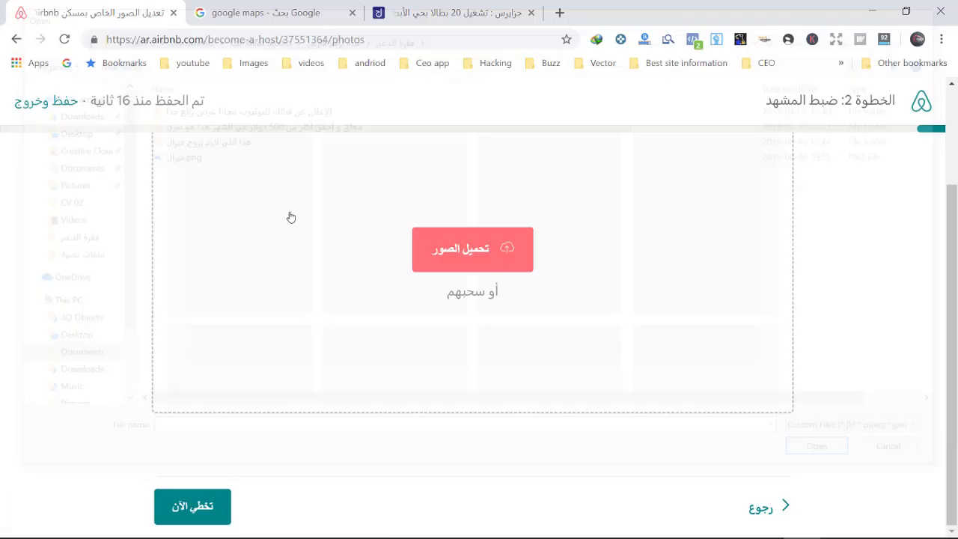
click(187, 503)
scroll(750, 211, down, 1)
Step: Write the description: the host's private, fully equipped bedroom listed to earn extra money
scroll(716, 277, up, 1)
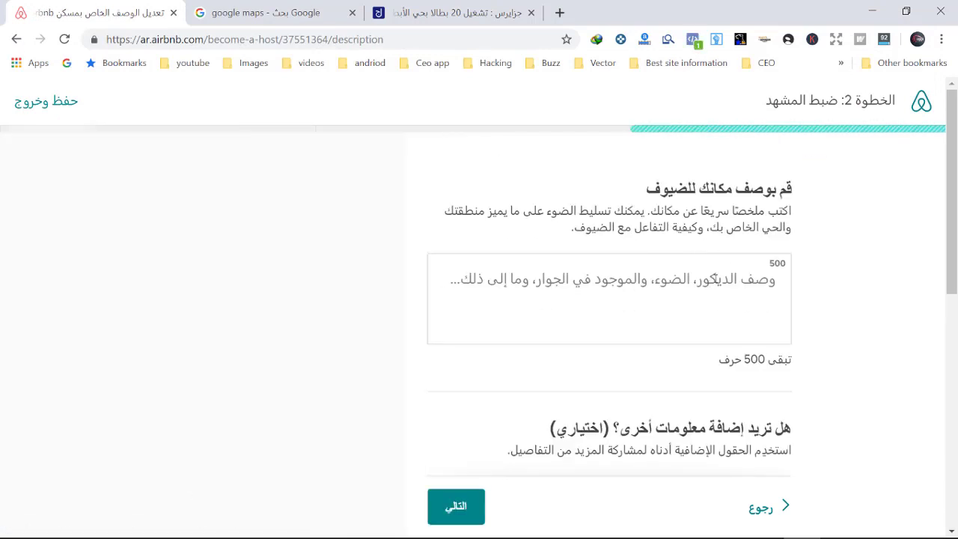
text(hgs)
key(BackSpace)
key(BackSpace)
key(BackSpace)
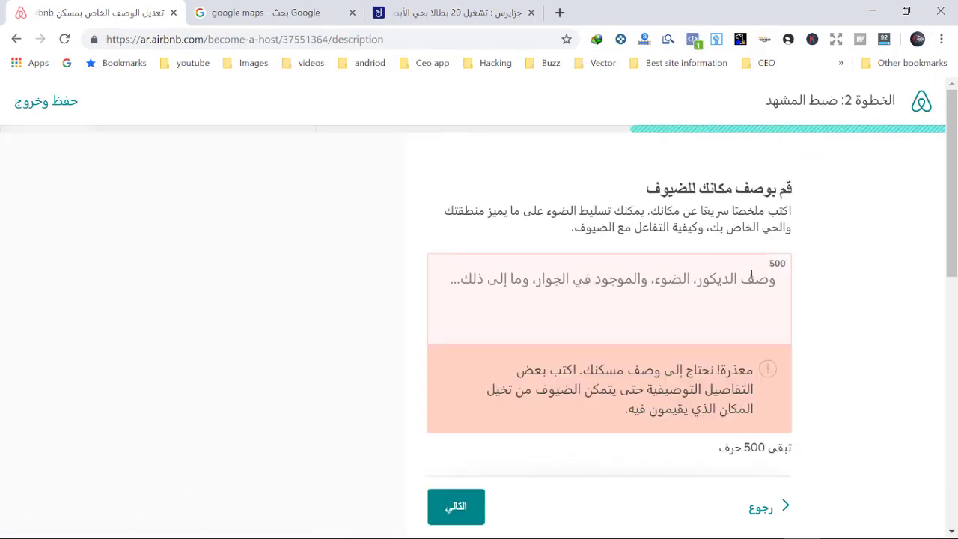
text(هي عبارة عن غرفة نومي الخاصة و لكنيي)
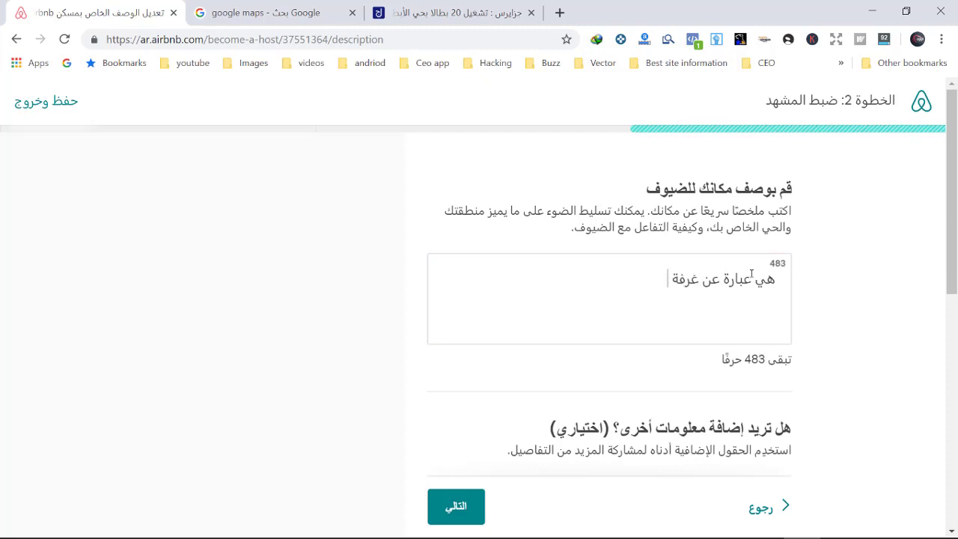
key(BackSpace)
key(BackSpace)
text(ني قررت أن أقوم )
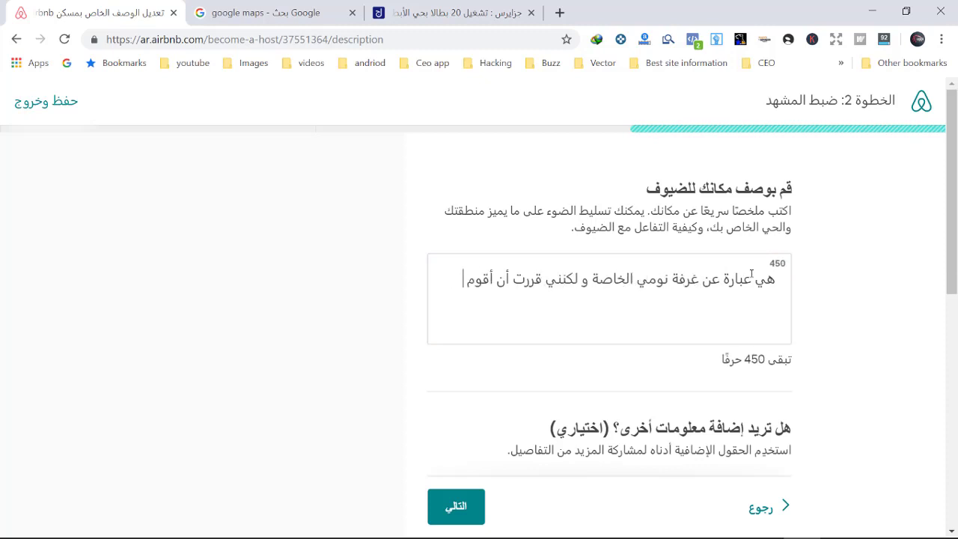
text(بوضعها في الموقع لكسب المزيد من ا)
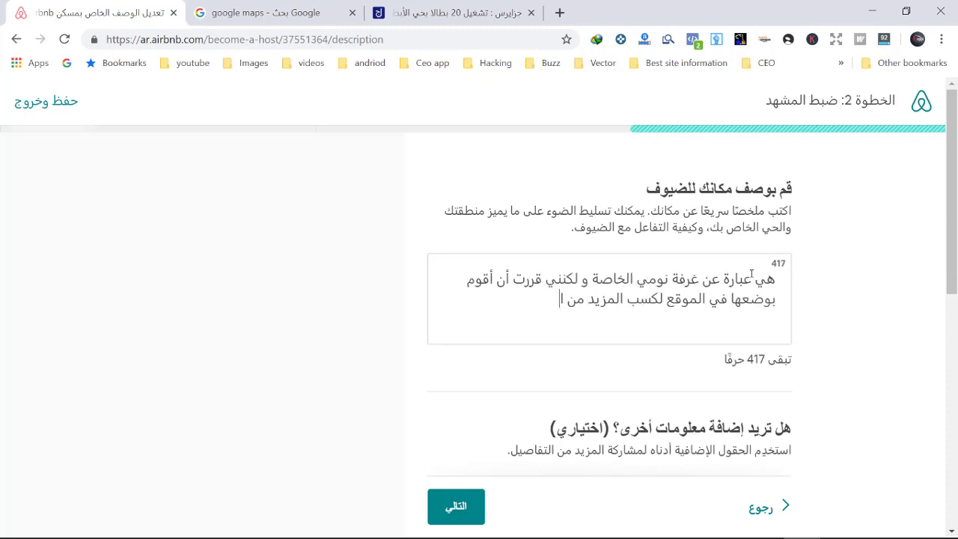
text(لمال أستطيع أن أتخلى عن الغرفة في)
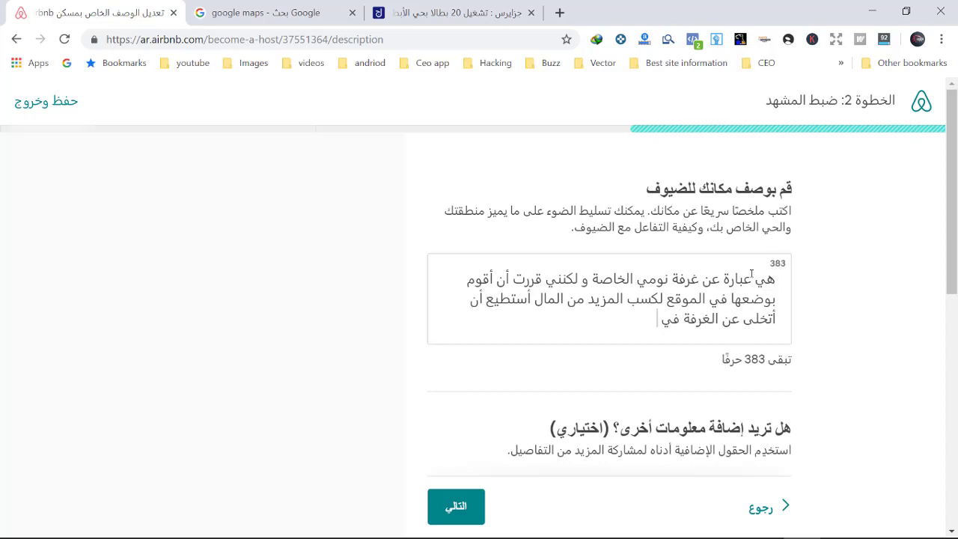
text( حال كان هناك أي ضيف من الموقع للعمل فإن الموق)
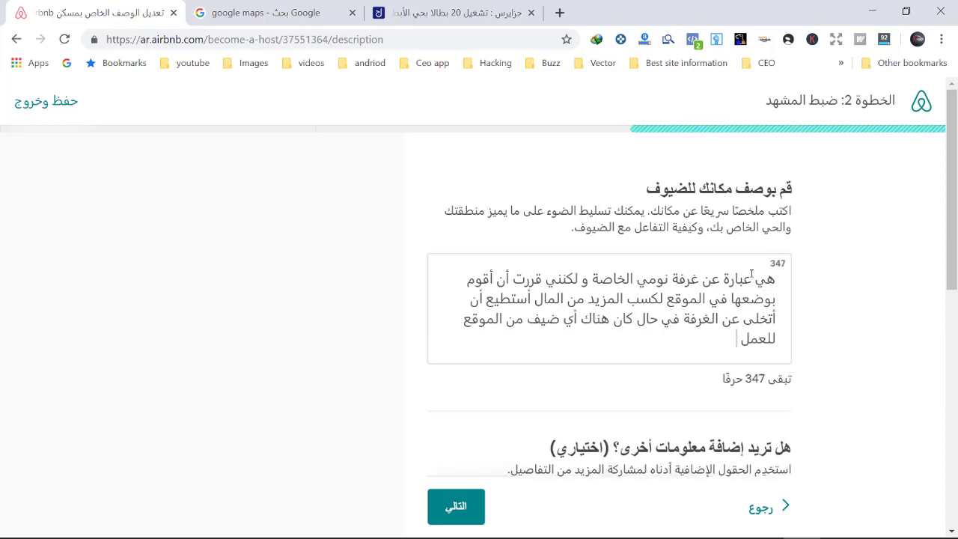
key(BackSpace)
key(BackSpace)
key(BackSpace)
text(غرفة مجهز)
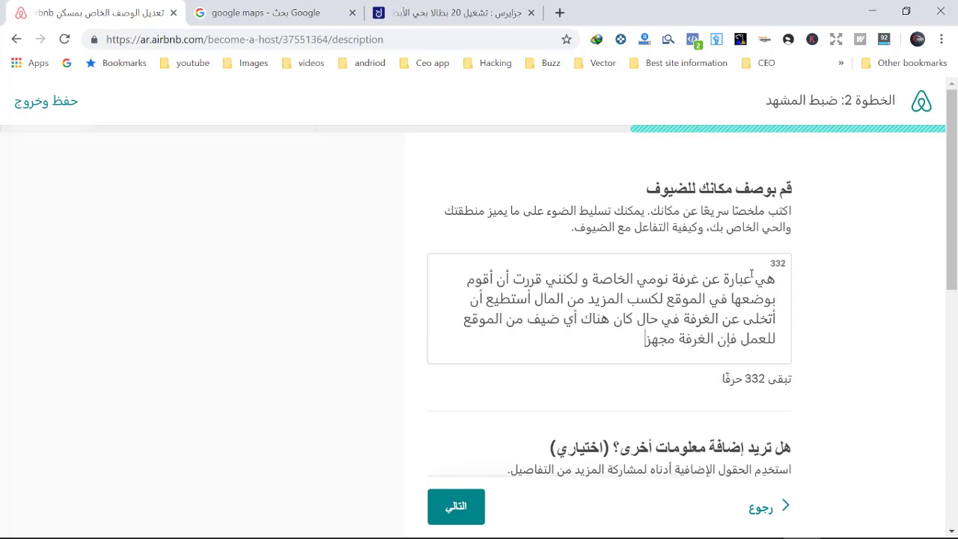
text(ة لي خصيصا و قد وفرت فيها كل ما أحتاج)
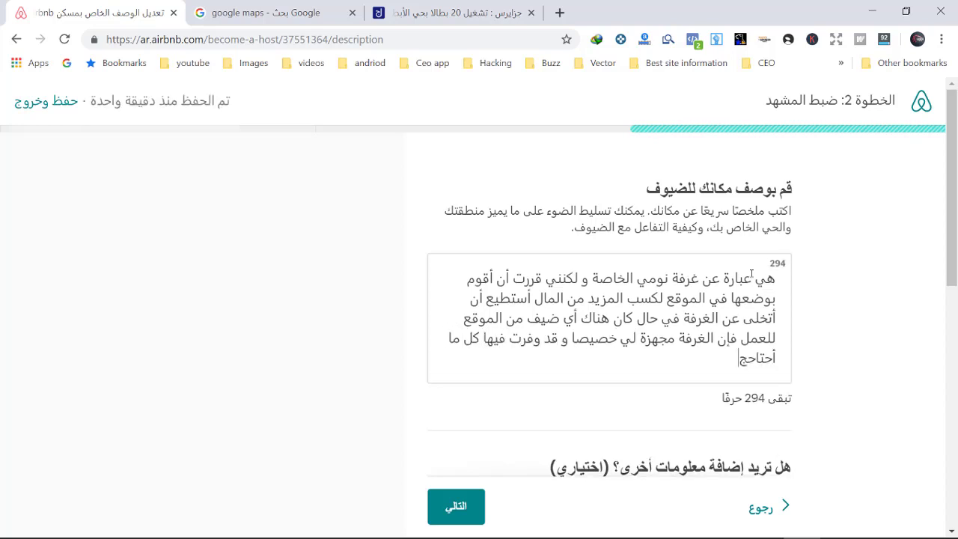
key(BackSpace)
text(ه و يمكن أن)
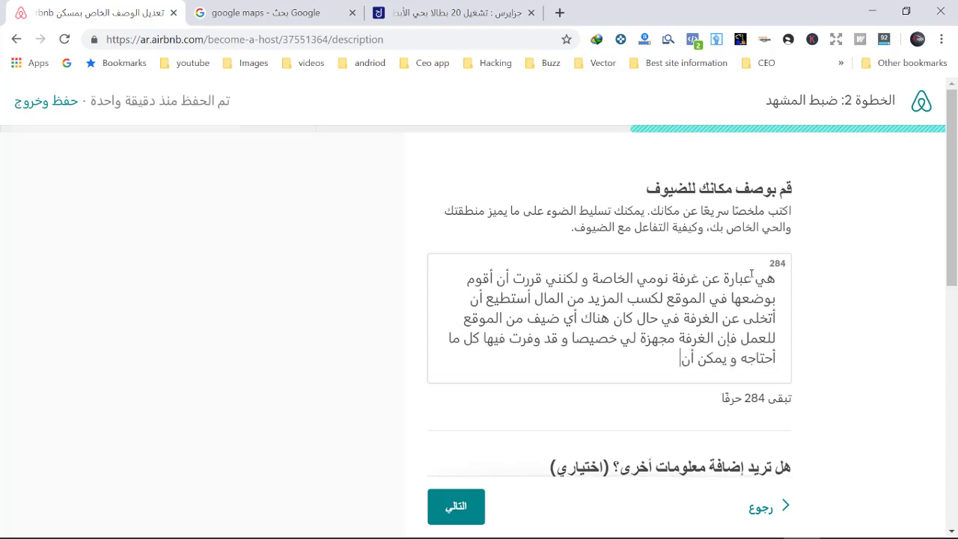
text( يحتاجه أي شاب)
scroll(624, 318, down, 2)
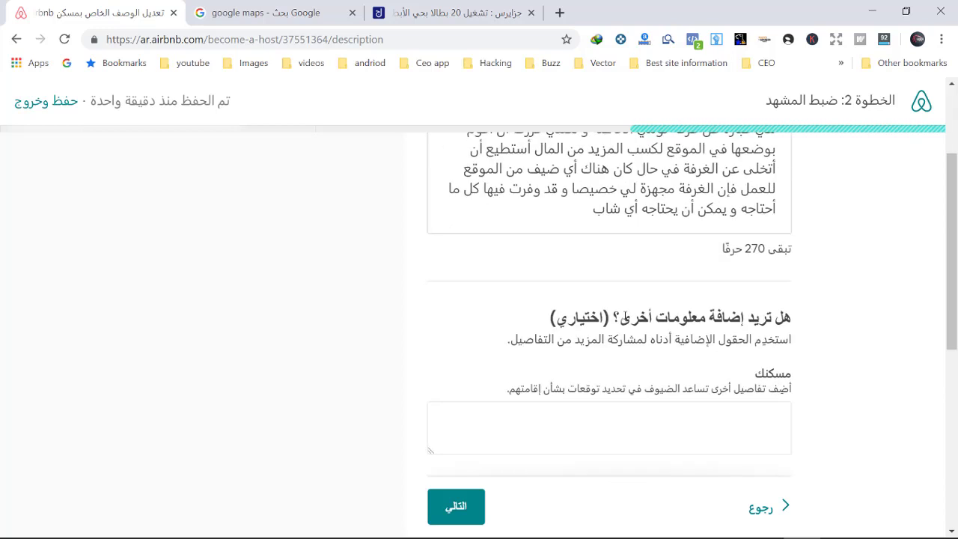
scroll(592, 344, down, 3)
scroll(707, 257, up, 1)
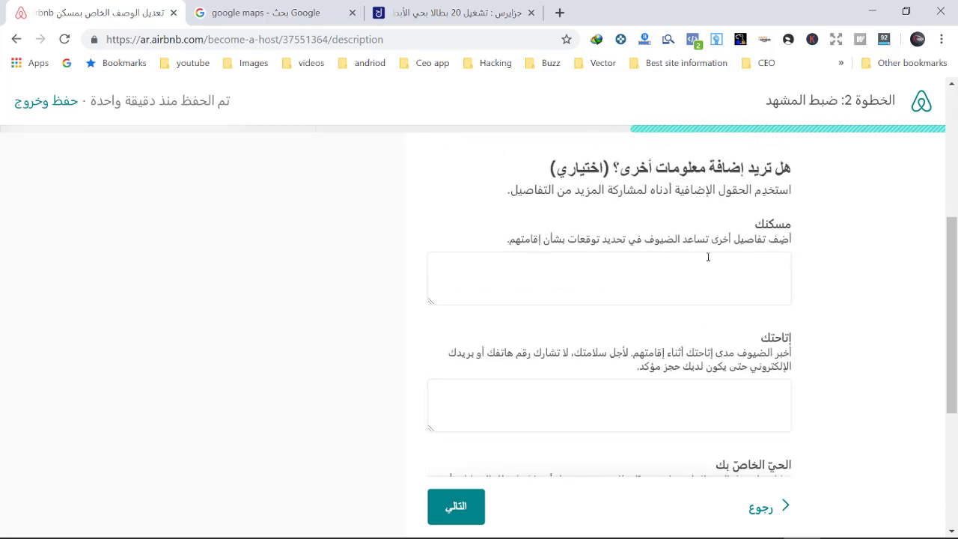
Step: Describe a hospitable, quiet family and note the host is always available, working online
click(660, 266)
text(عائلة مضيافة )
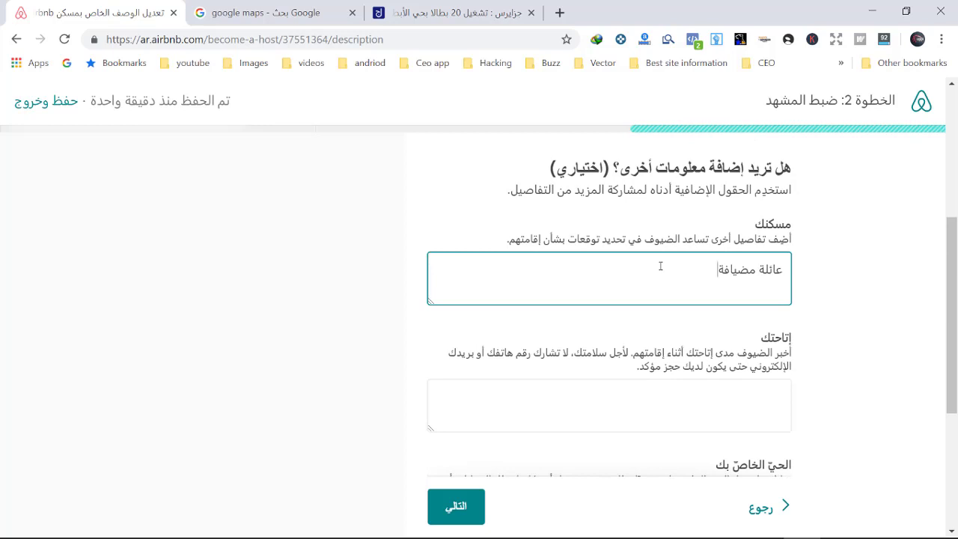
text(ل)
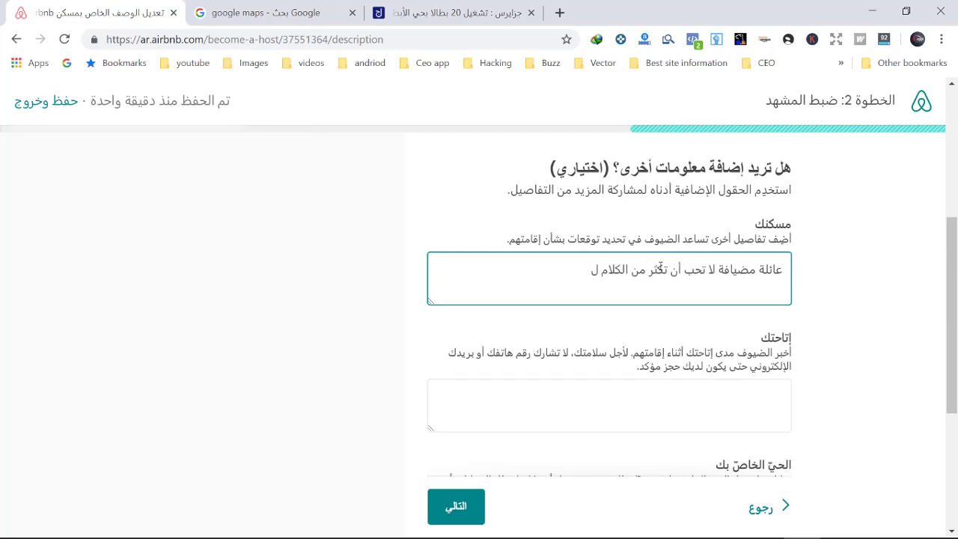
text(ا تحب أن تكّثر من الكلام و كل منا مشغول في مهامه)
scroll(741, 330, down, 2)
click(741, 329)
text(أنا متواجد في كل الوقت خاصة و أنني أعمل أونلاين)
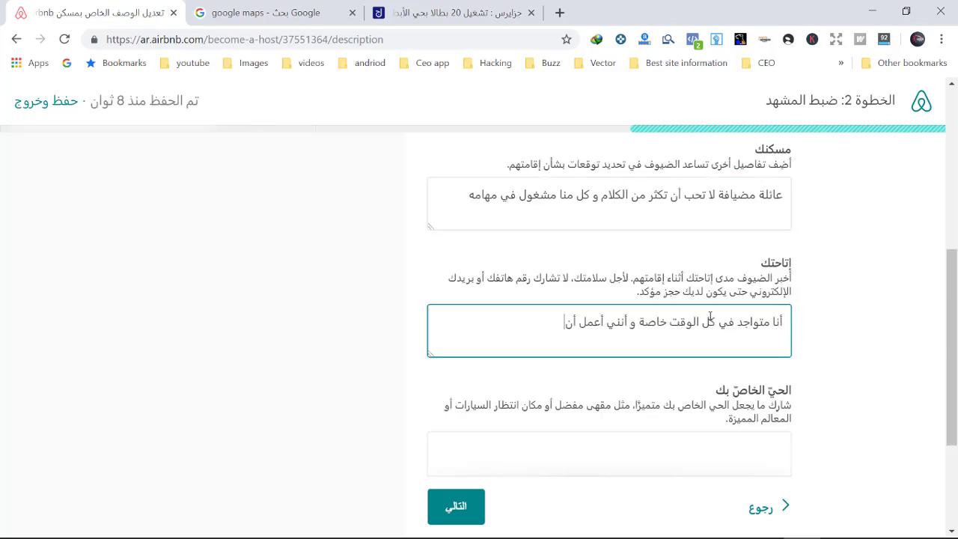
Step: Describe a busy street open until midnight and note 'الحي لا ينوقف فعليا' for getting around
scroll(741, 329, down, 2)
click(741, 333)
text(حي الأبطال تخرج من الدار يسرقوك إذا كنت براني)
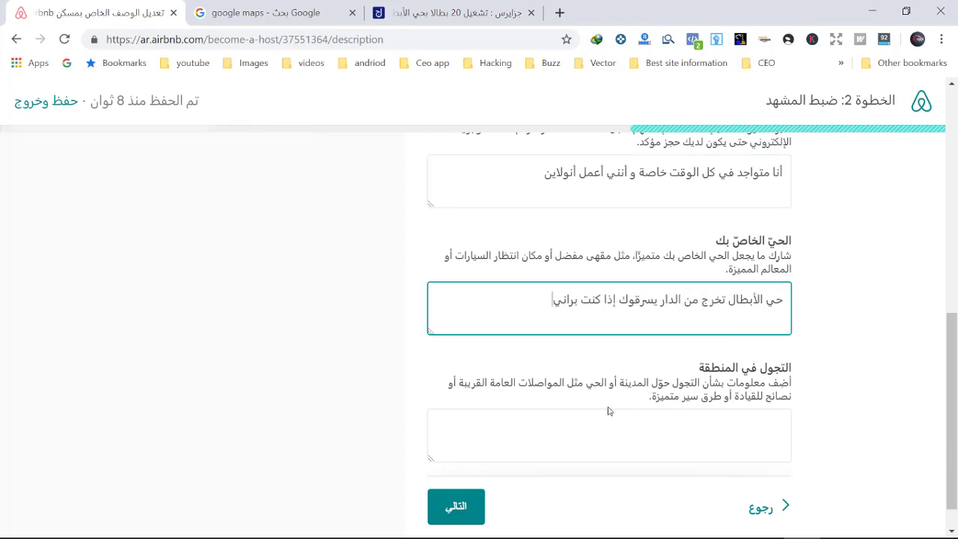
drag(571, 303, 794, 307)
text(شارع)
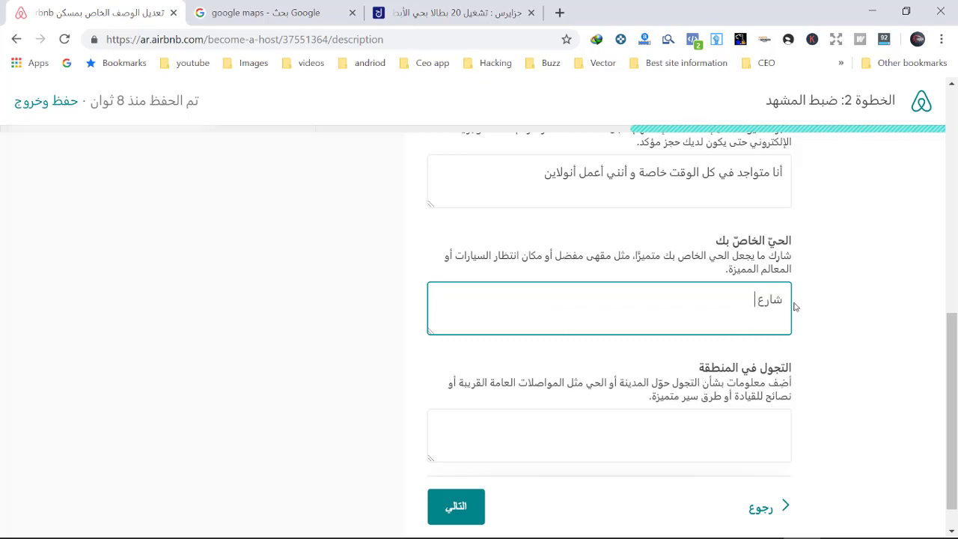
text( شعبي تستطيع أن تشتري)
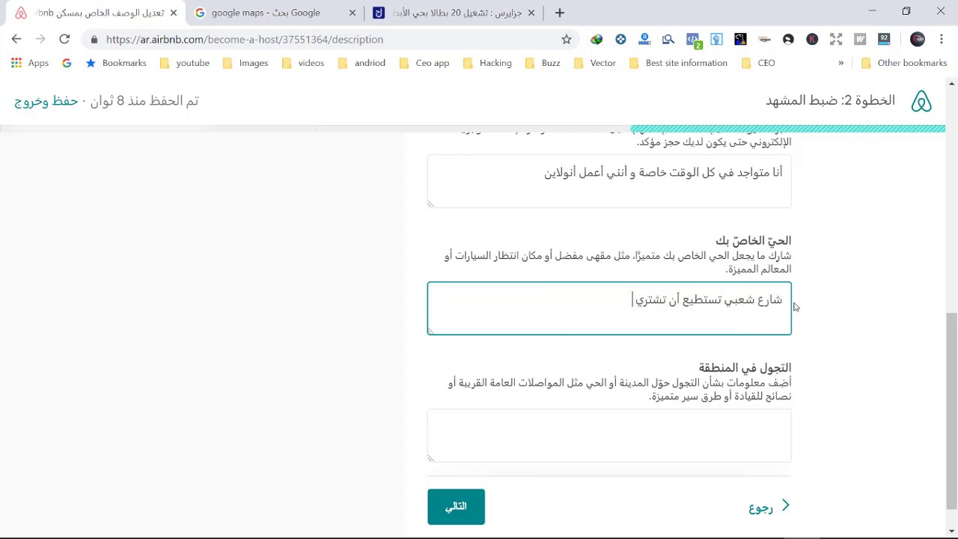
text( كل متطلبات الحياة على ع)
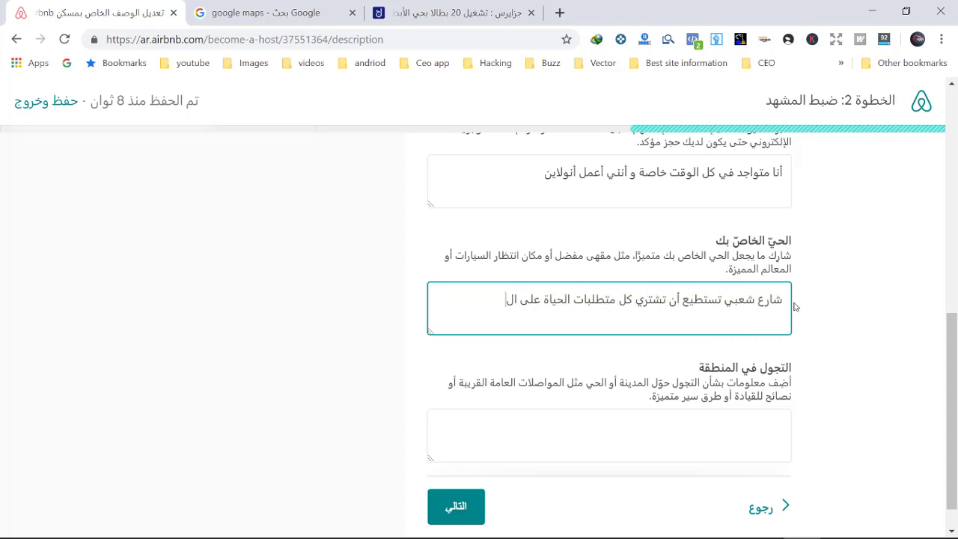
text(ساعة 12 لي)
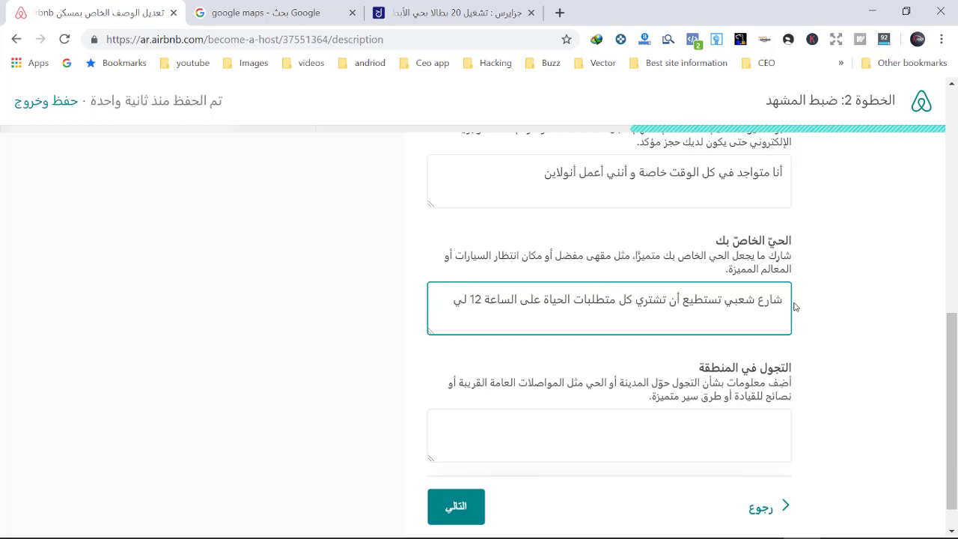
text(لا)
scroll(789, 326, down, 1)
click(684, 385)
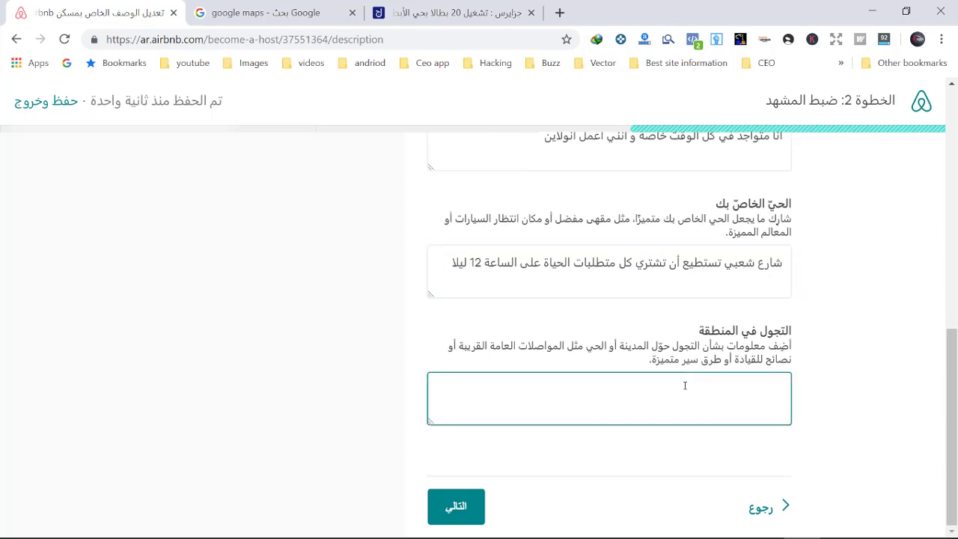
text(الحي لا ينوقف فعليا حتى 14 ليلا)
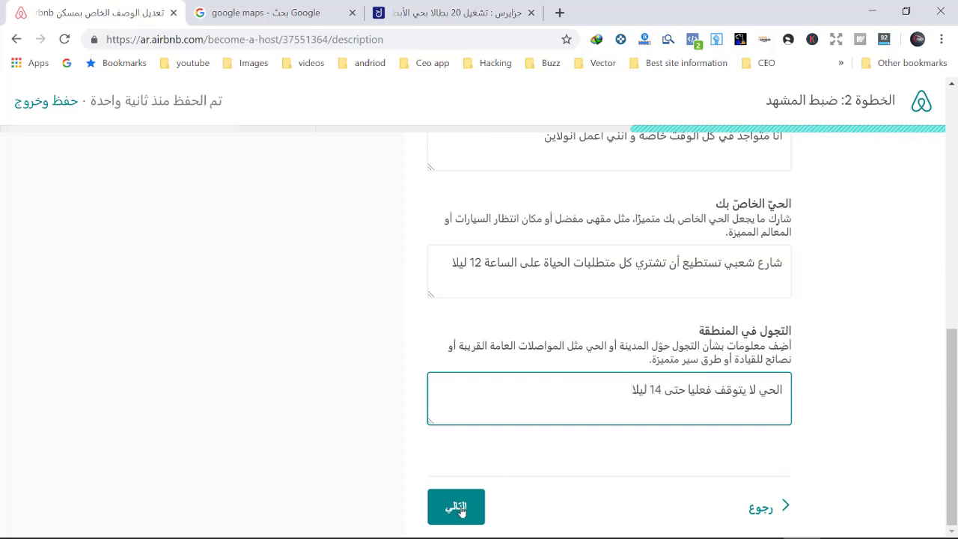
click(460, 508)
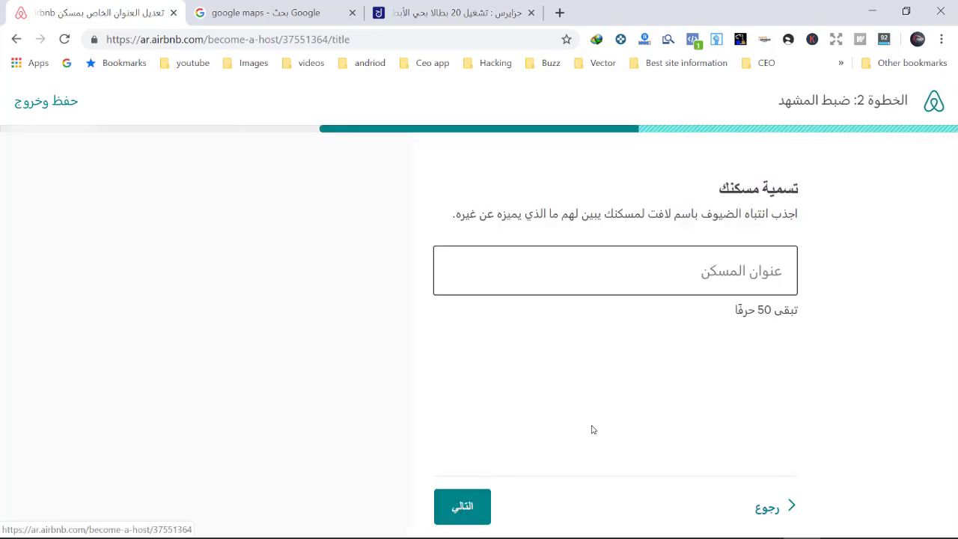
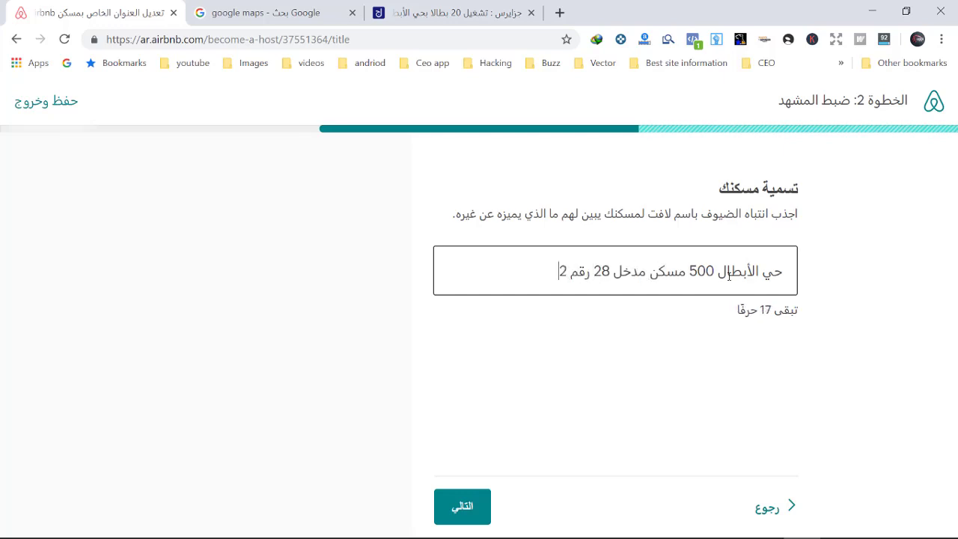
Step: Title the listing with the Al Abtal neighbourhood, building entrance and number, and save it
click(449, 513)
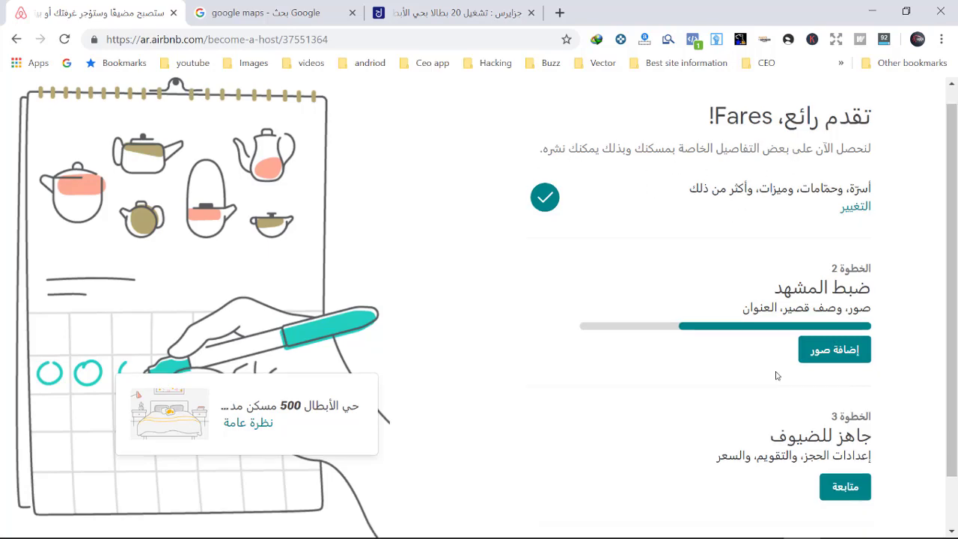
Step: Advance past the guest requirements, house rules and how-guests-book overview pages
click(845, 504)
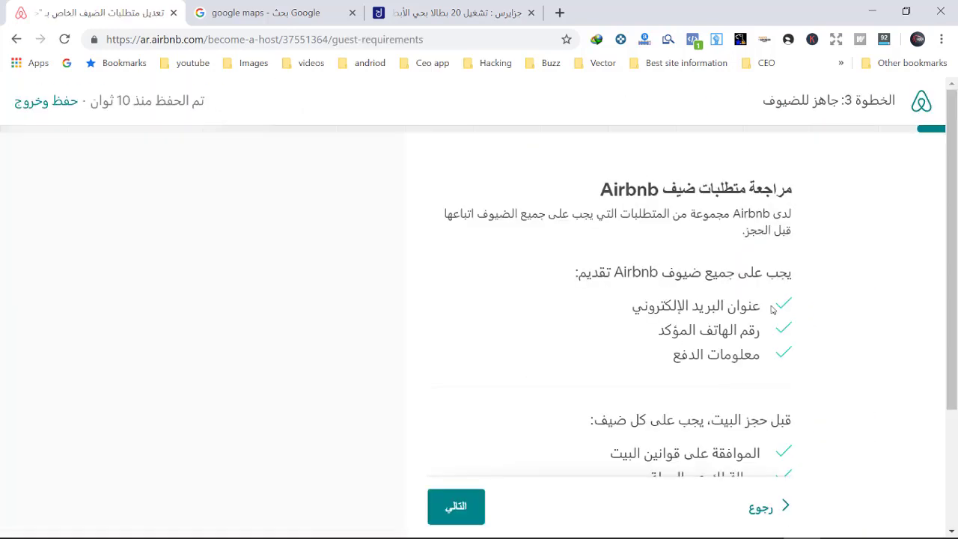
scroll(724, 303, down, 1)
scroll(717, 378, down, 2)
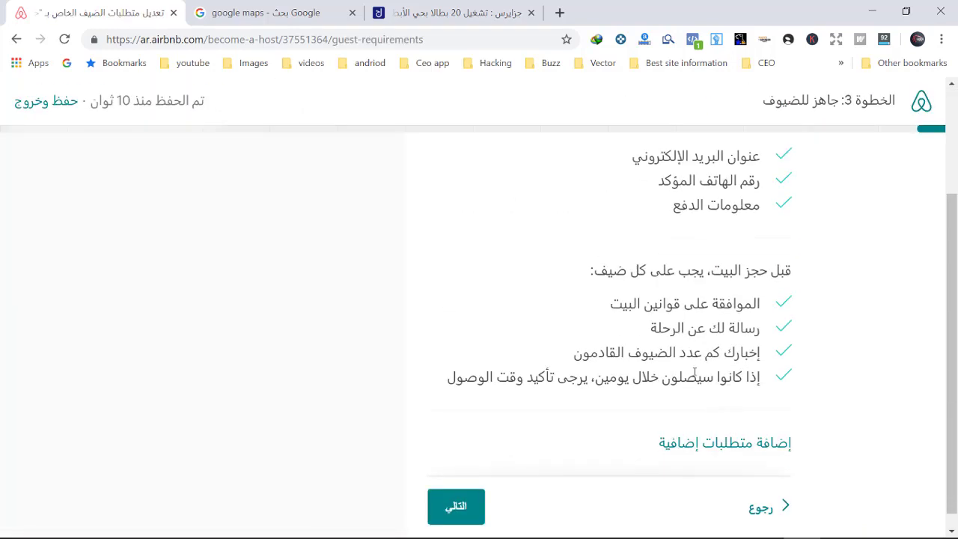
click(479, 507)
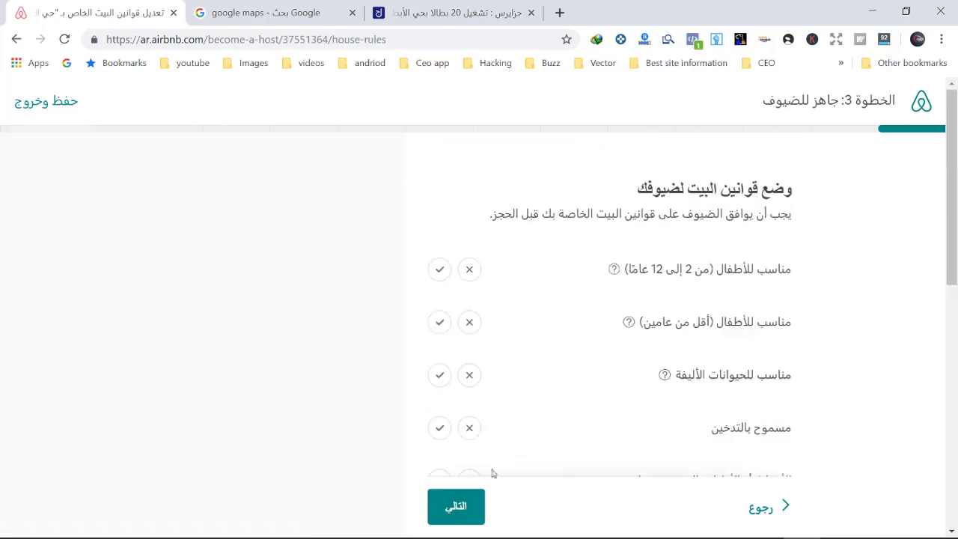
click(455, 500)
click(455, 503)
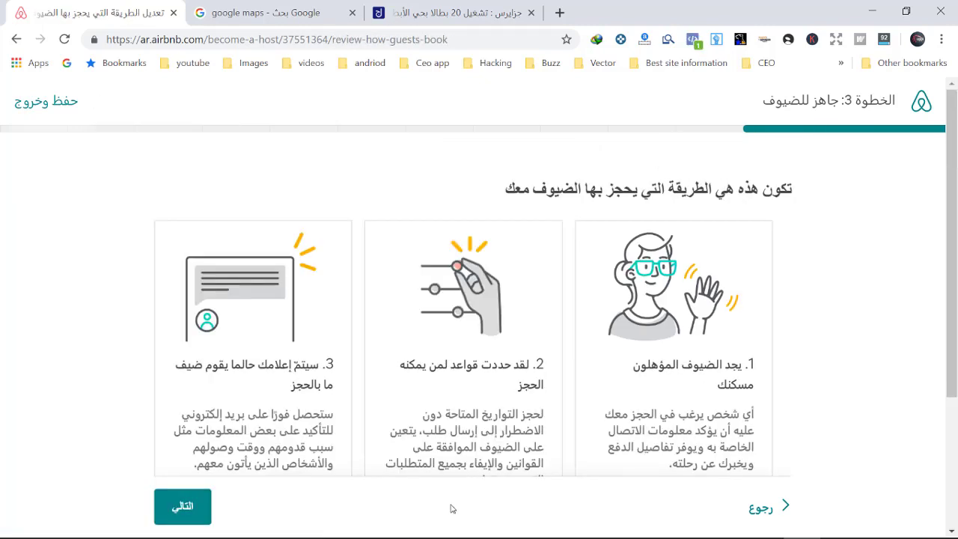
Step: Tick 'Got it, I'll update my calendar' on the calendar reminder page and continue
scroll(180, 509, down, 3)
scroll(180, 508, up, 3)
scroll(180, 508, down, 3)
click(182, 507)
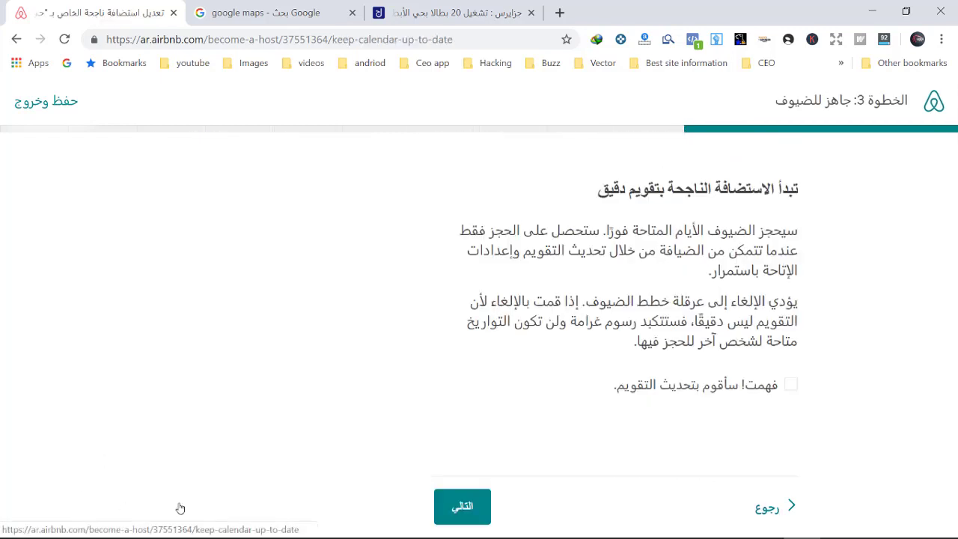
click(463, 507)
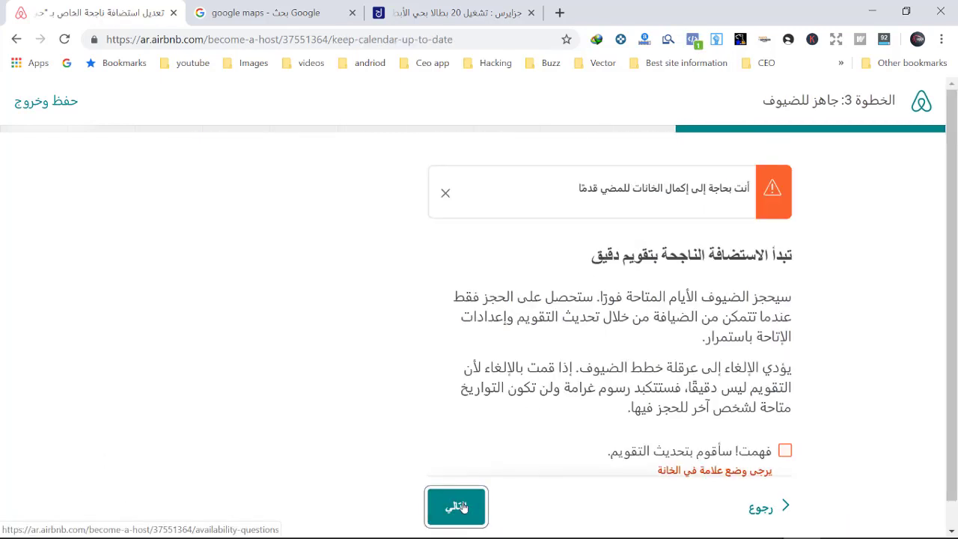
scroll(749, 442, down, 1)
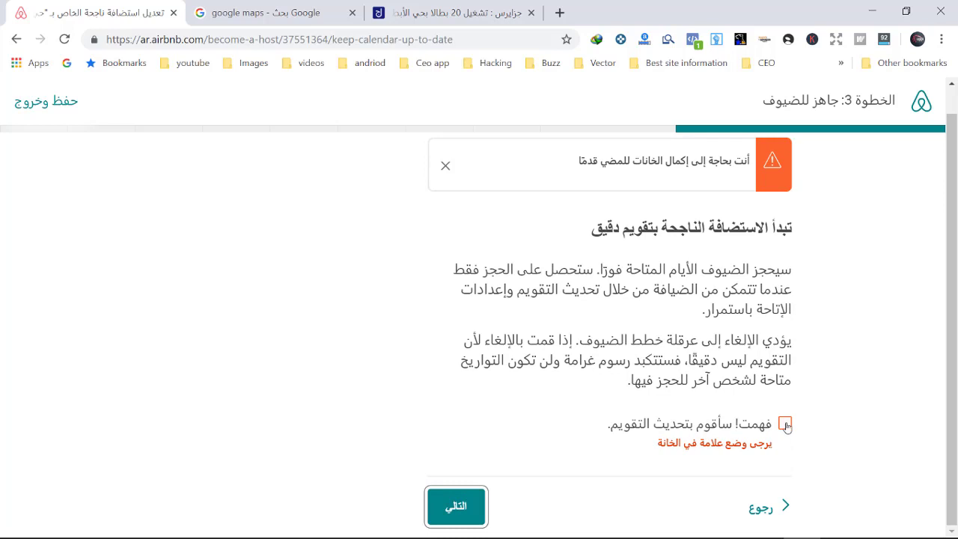
click(785, 424)
click(456, 505)
Step: Answer that hosting is new and guests will be hosted as often as possible
click(677, 277)
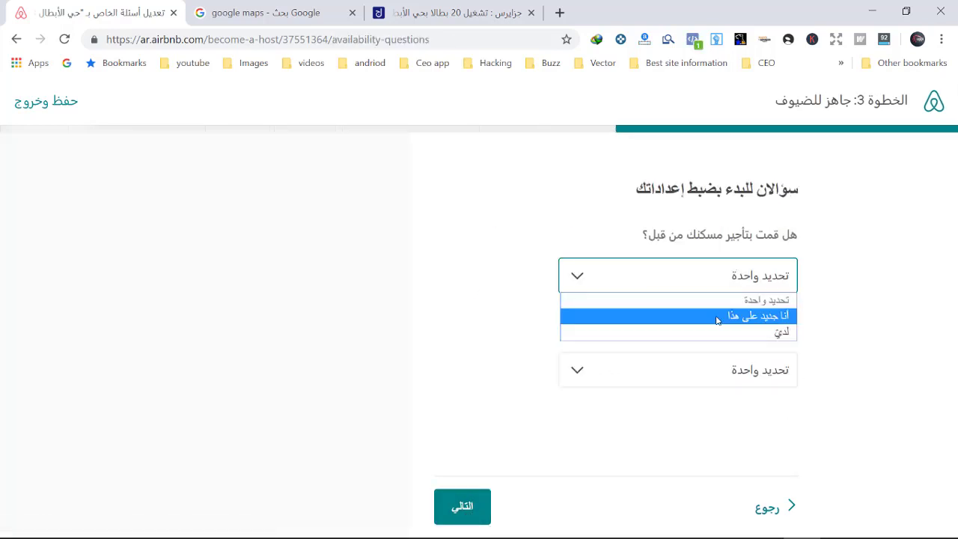
click(716, 319)
click(663, 372)
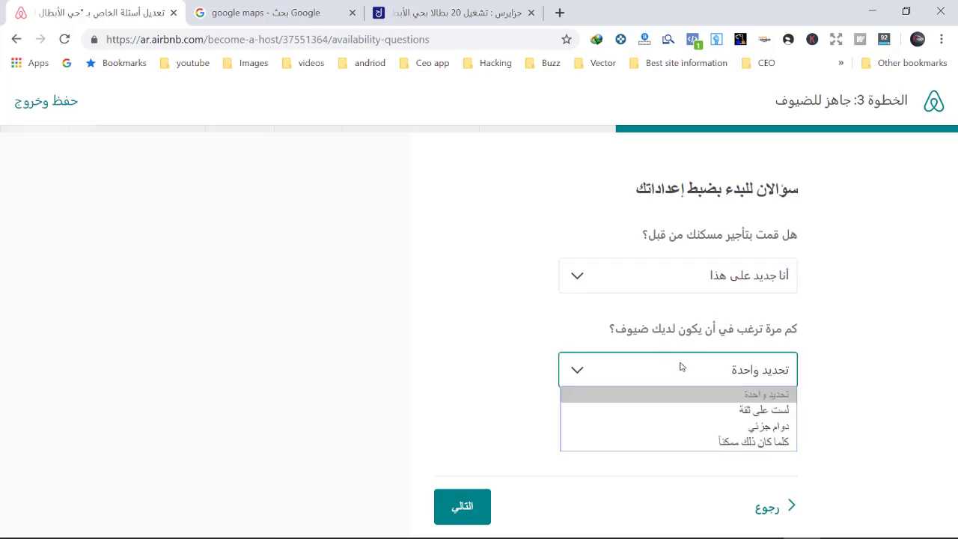
click(677, 440)
click(467, 503)
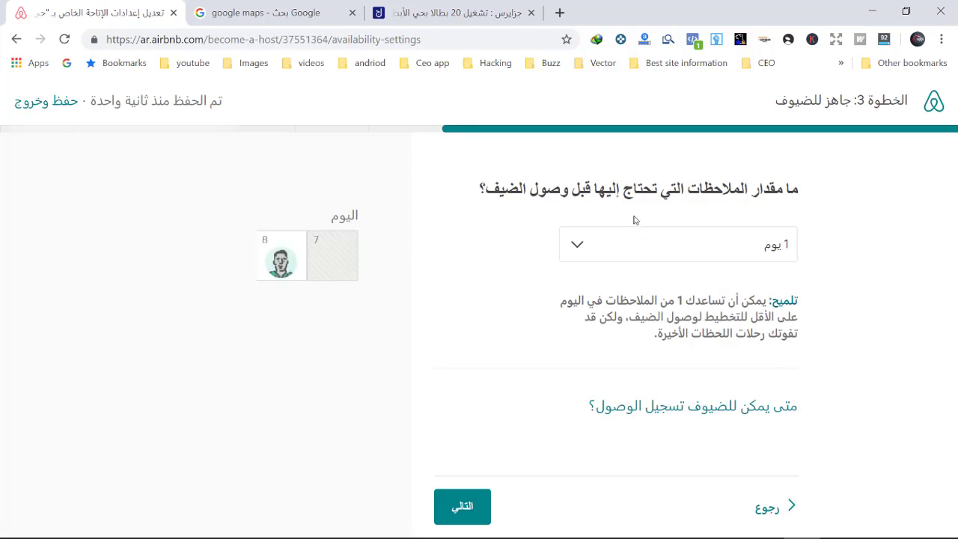
Step: Require 3 days' notice before arrival and keep bookings open 6 months ahead
click(672, 251)
click(700, 318)
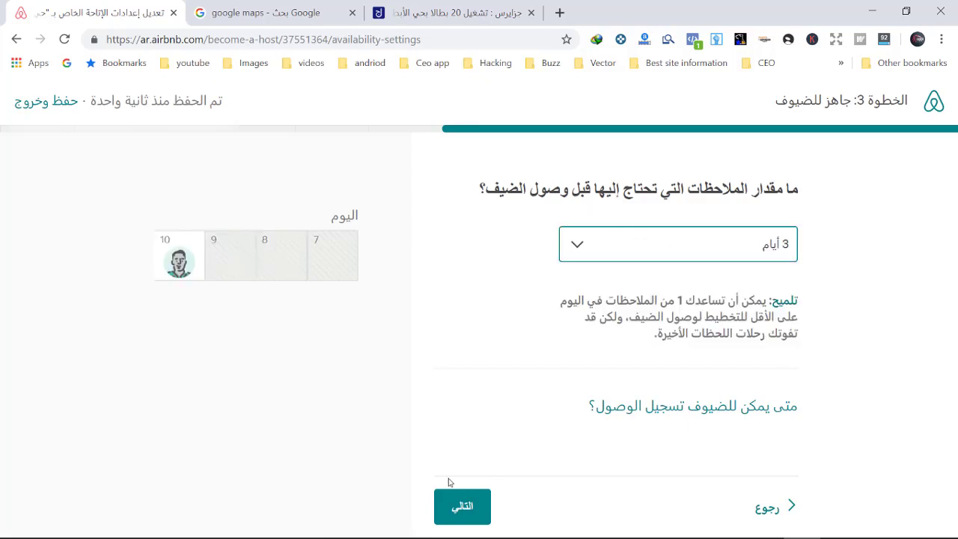
click(458, 501)
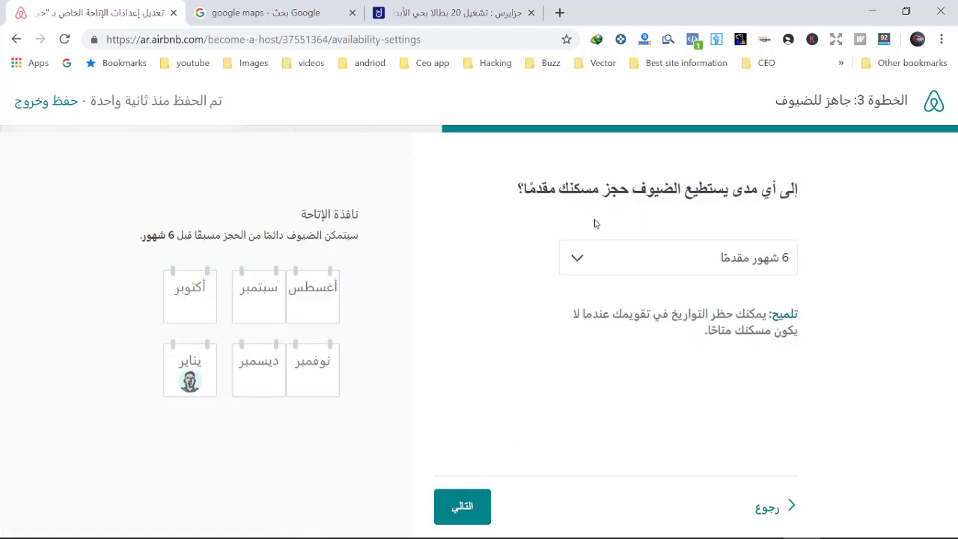
click(597, 254)
click(596, 254)
click(473, 507)
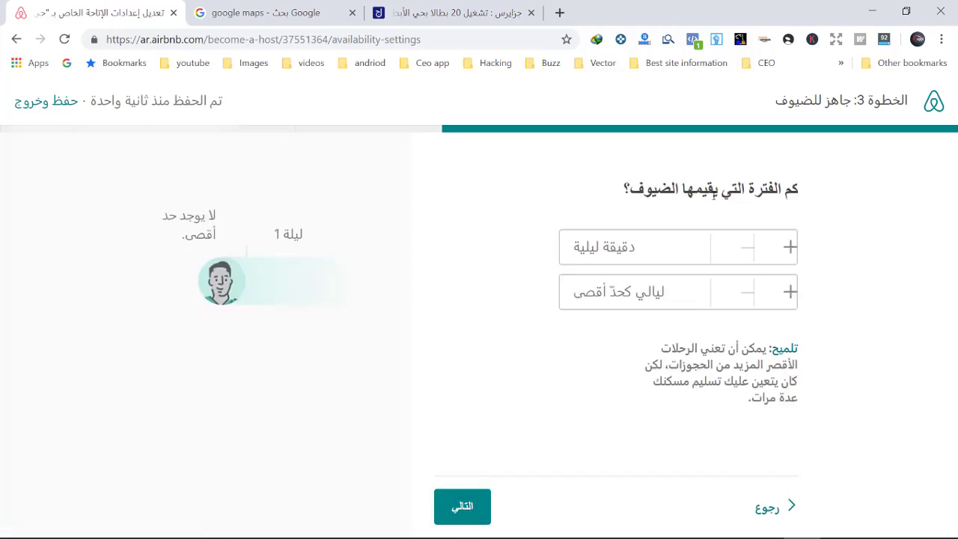
Step: Set trip length to a 1-night minimum and a 7-night maximum stay
click(780, 245)
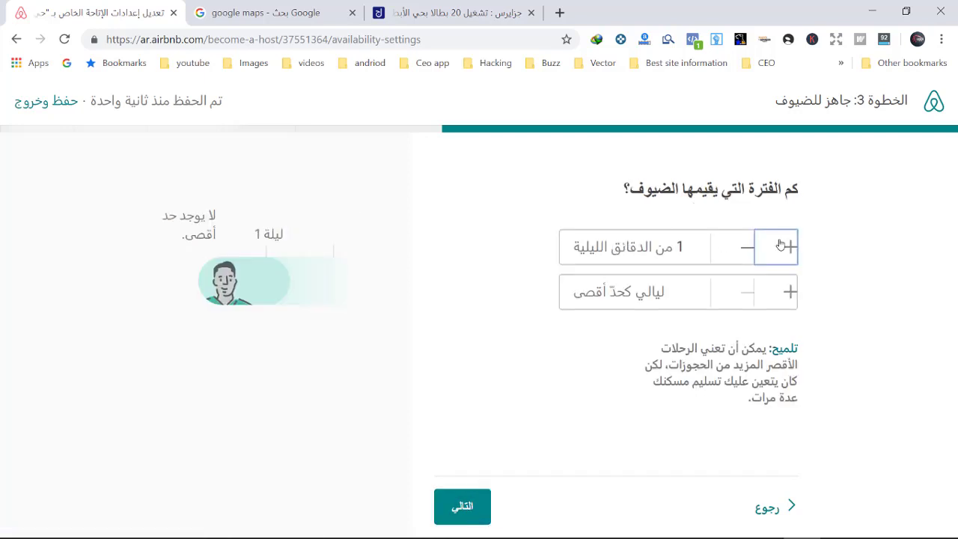
click(734, 251)
click(791, 291)
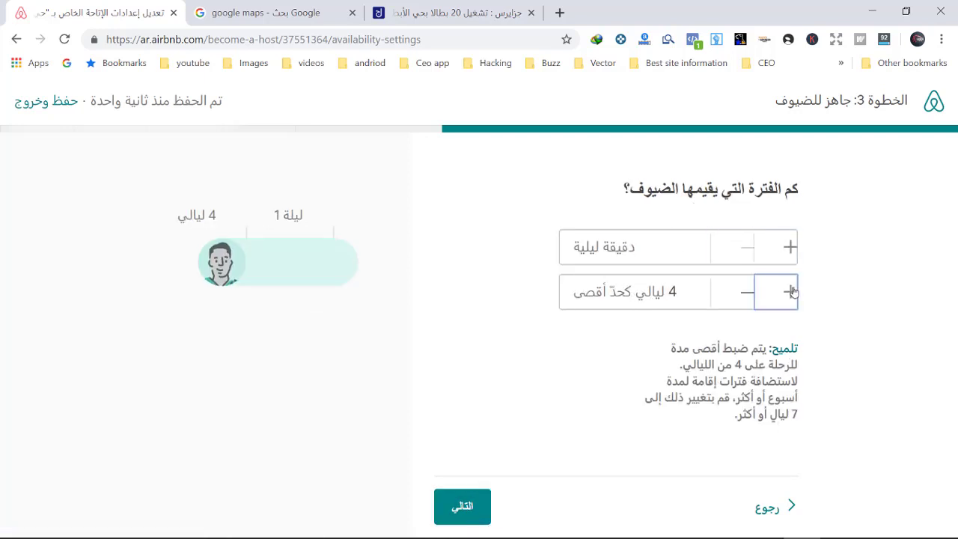
double_click(790, 292)
double_click(790, 292)
double_click(791, 292)
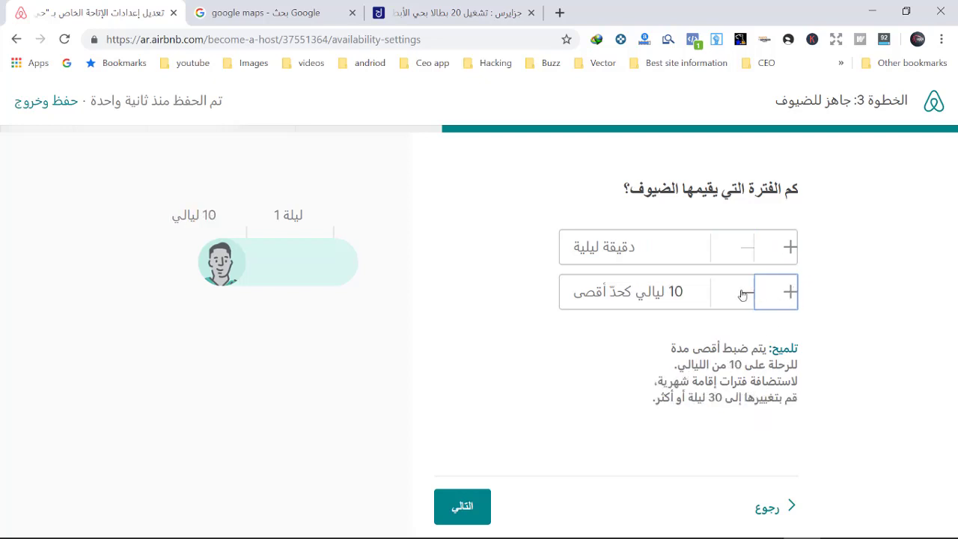
triple_click(749, 292)
click(751, 292)
click(771, 292)
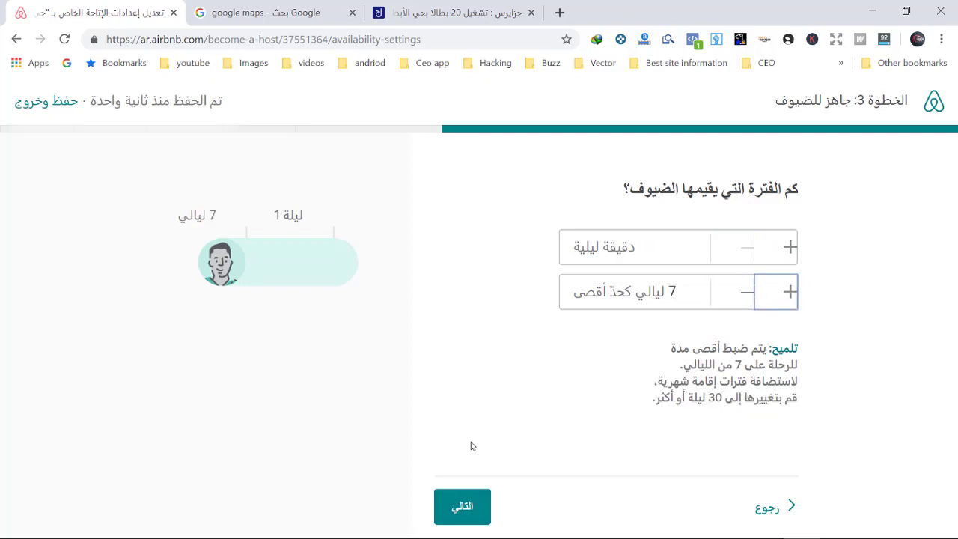
click(462, 506)
Step: Block the whole month of August in the availability calendar
scroll(397, 367, down, 5)
scroll(246, 399, up, 3)
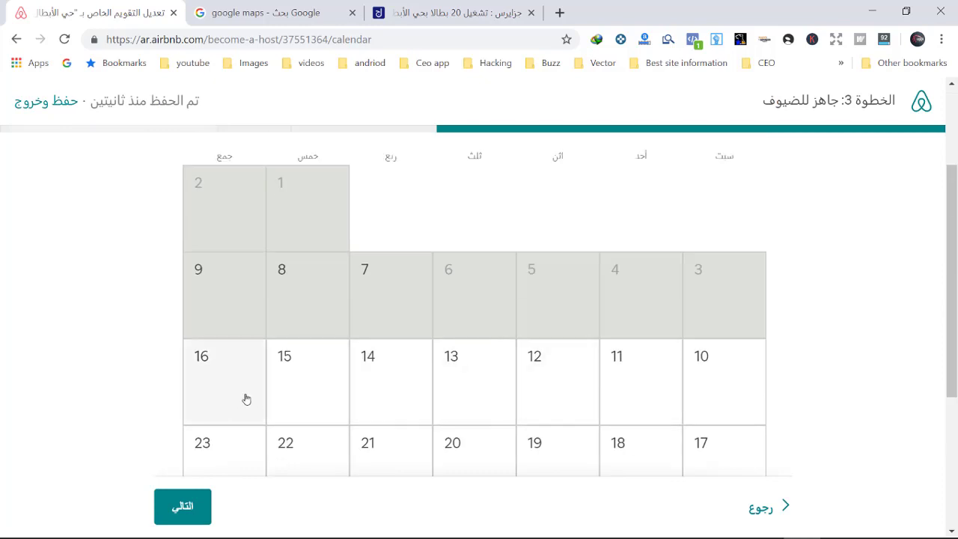
click(246, 399)
scroll(402, 379, up, 1)
click(216, 428)
scroll(520, 321, down, 1)
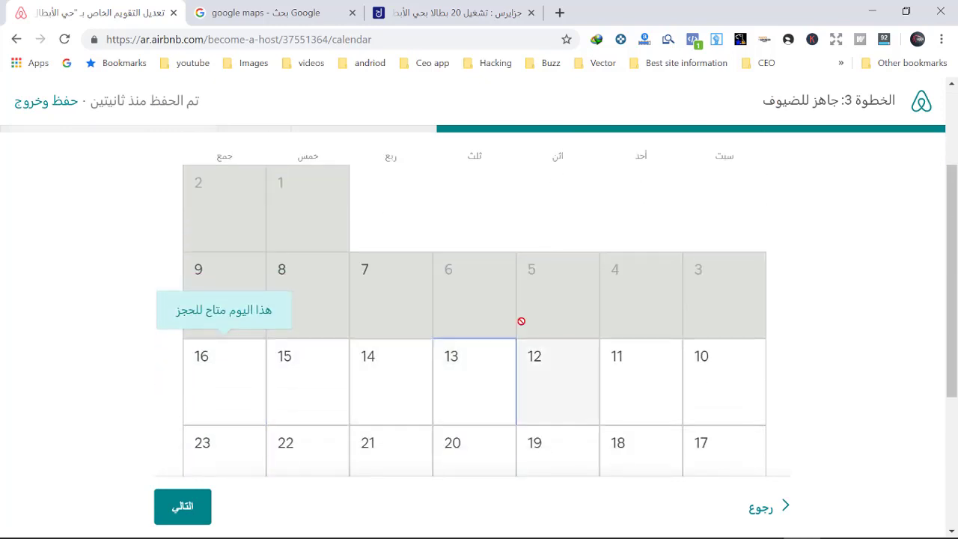
scroll(521, 321, up, 2)
click(672, 266)
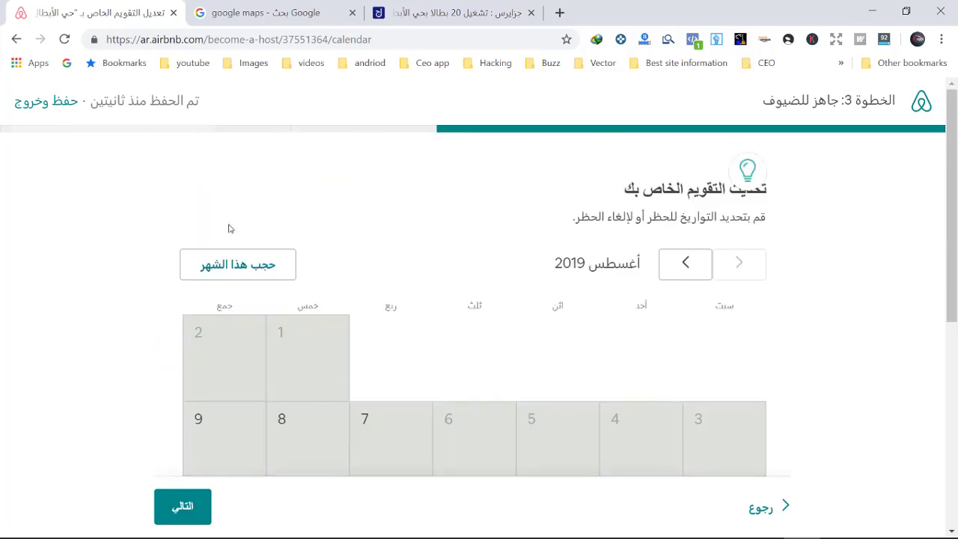
click(236, 264)
scroll(314, 272, down, 5)
Step: Enter the listing's base nightly price of $8
click(184, 503)
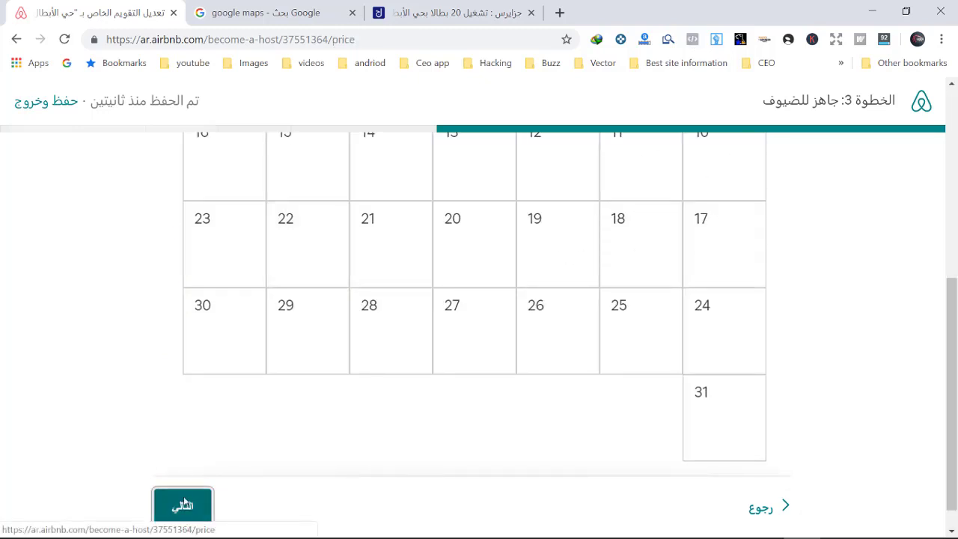
scroll(752, 313, down, 2)
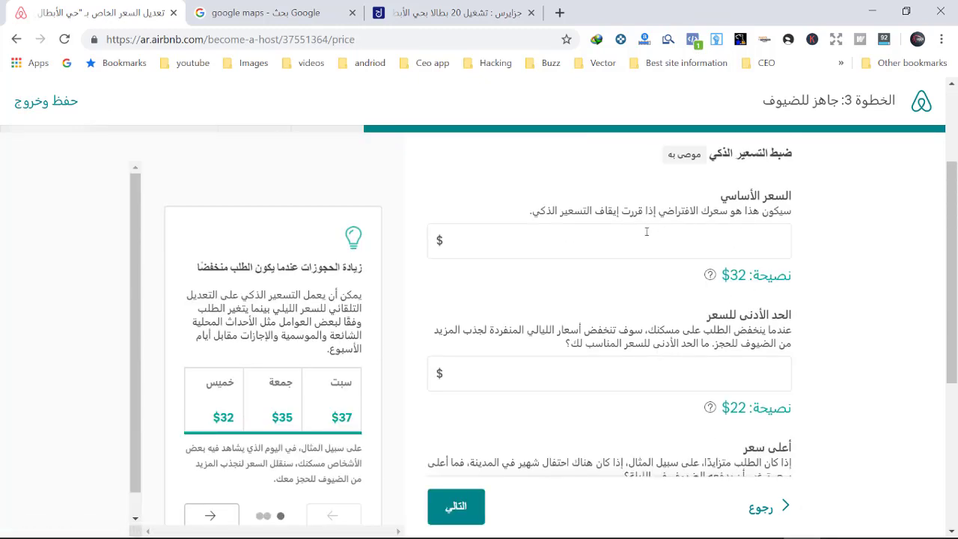
scroll(754, 262, down, 2)
scroll(755, 261, up, 4)
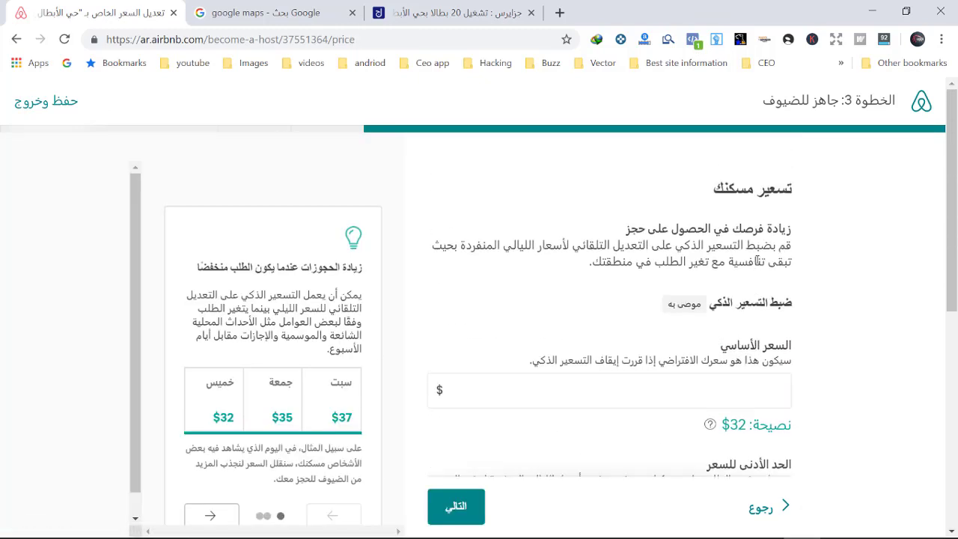
scroll(659, 410, down, 3)
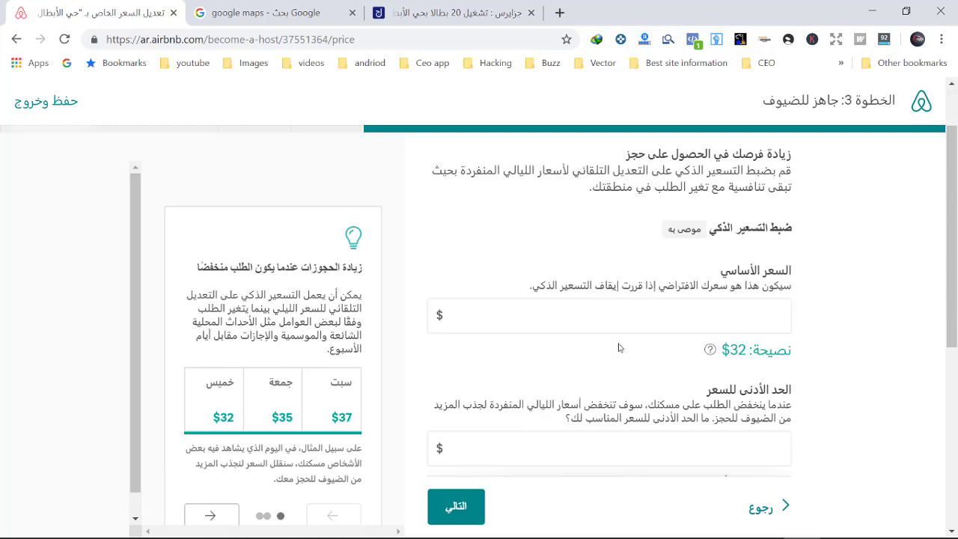
click(454, 509)
scroll(680, 434, down, 3)
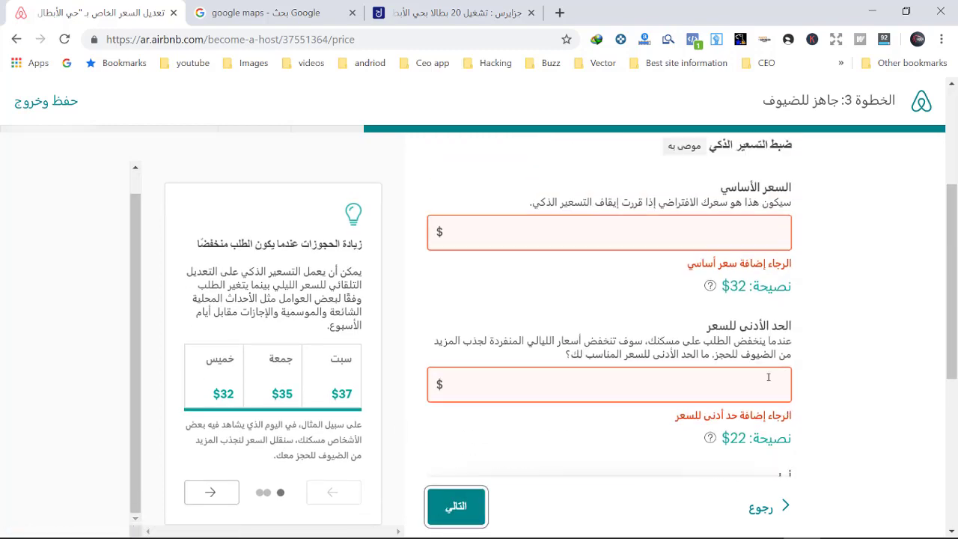
scroll(772, 306, up, 1)
click(723, 302)
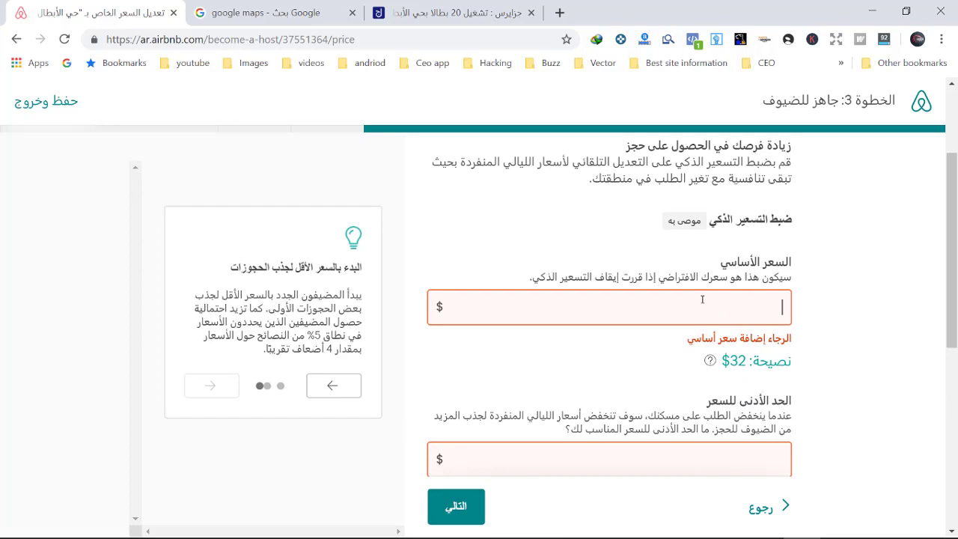
key(BackSpace)
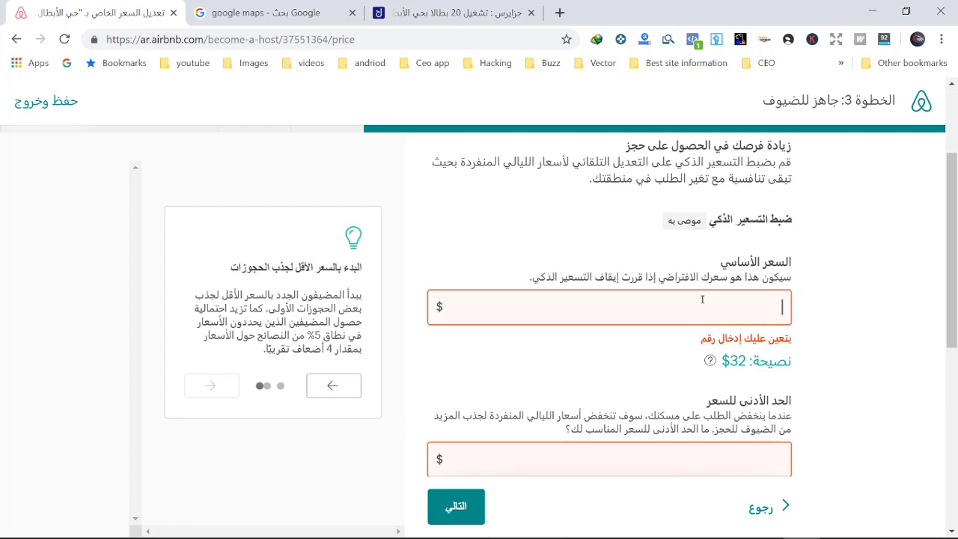
text(5)
scroll(702, 299, down, 2)
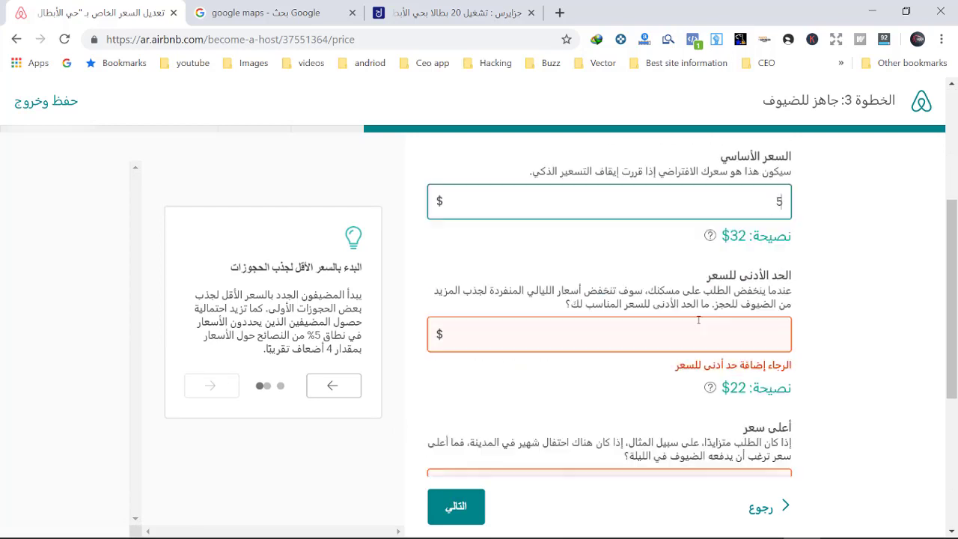
scroll(794, 383, up, 3)
double_click(790, 382)
text(5)
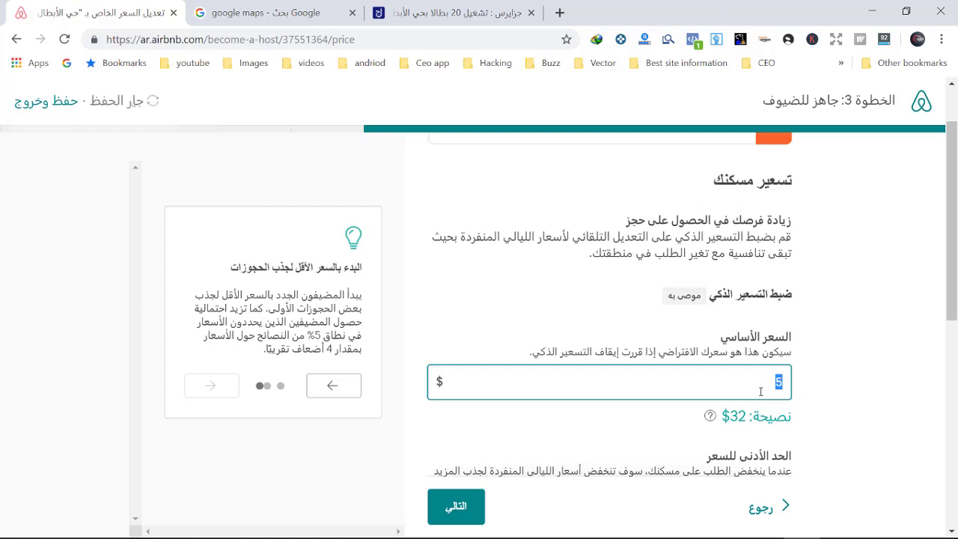
text(8)
scroll(760, 390, down, 2)
Step: Set the minimum price to $6 and the maximum to $15, keeping USD
click(729, 360)
text(6)
scroll(728, 363, down, 1)
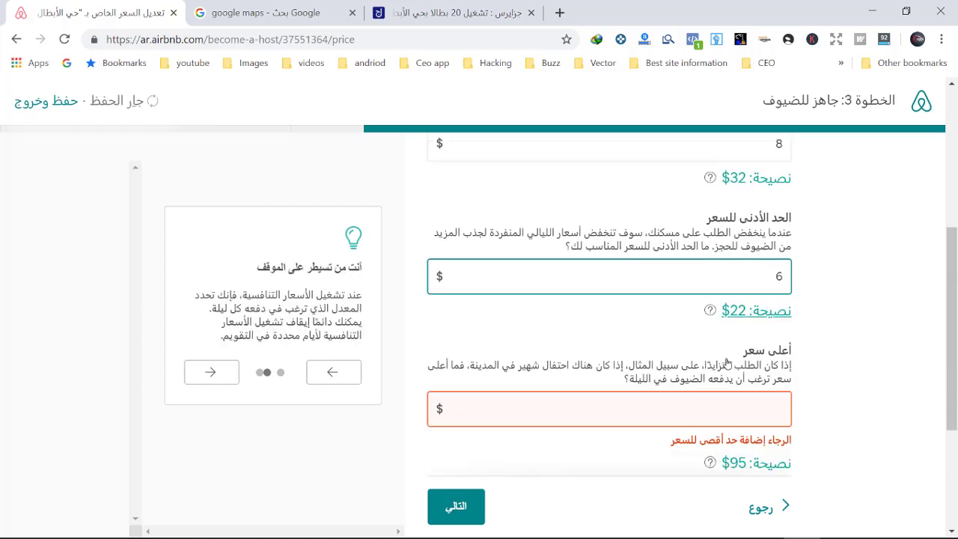
scroll(728, 352, down, 1)
click(730, 342)
text(15)
scroll(704, 352, down, 1)
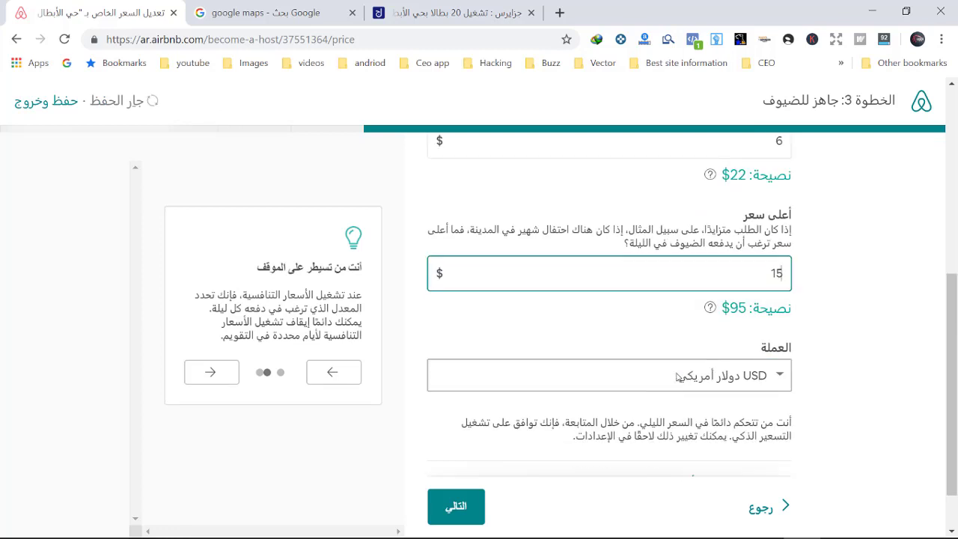
scroll(677, 376, down, 1)
click(453, 508)
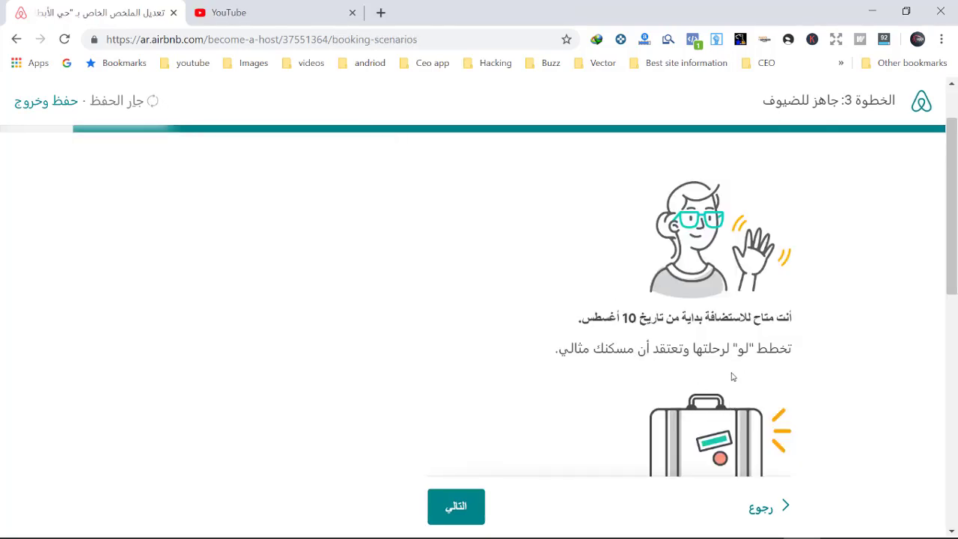
Step: Get through the local-laws page and finish the guest-readiness step
scroll(631, 386, down, 4)
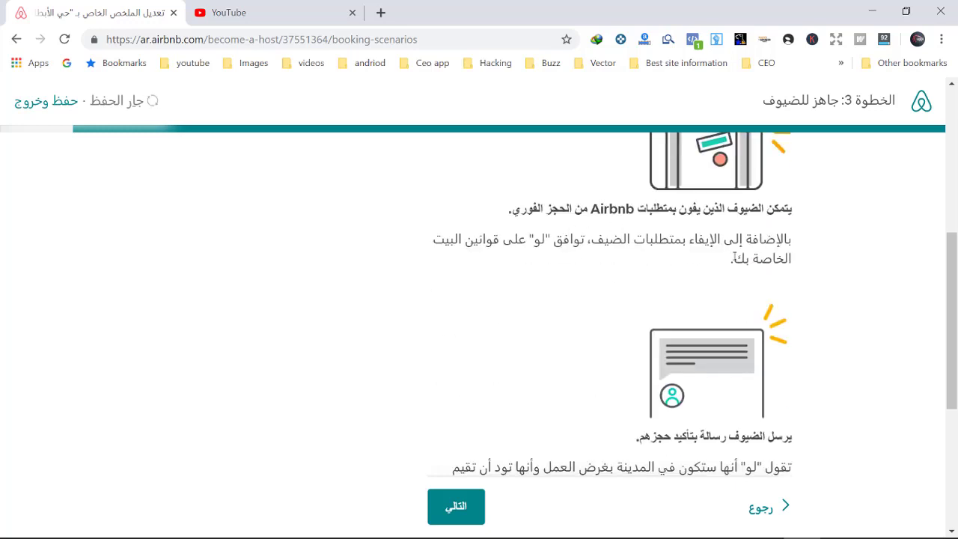
scroll(656, 335, down, 2)
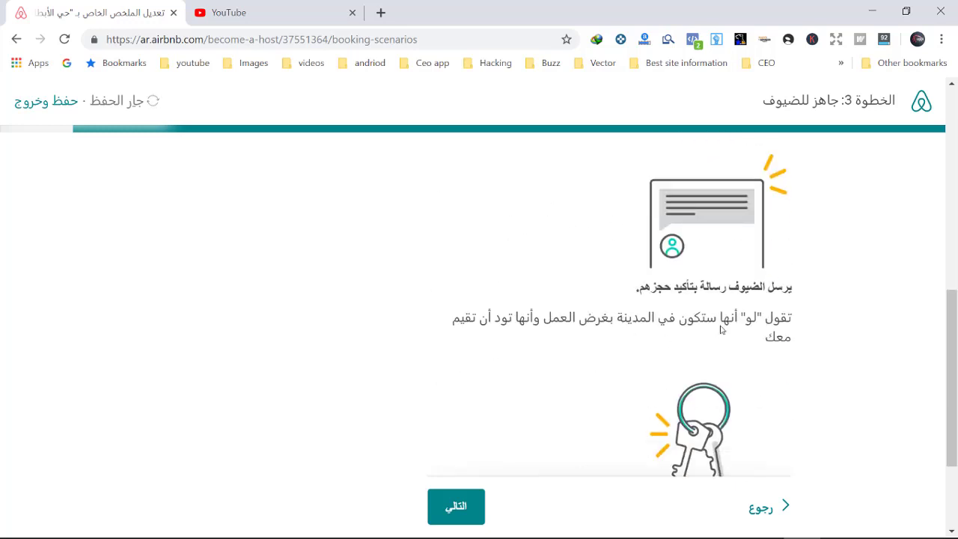
scroll(516, 364, down, 2)
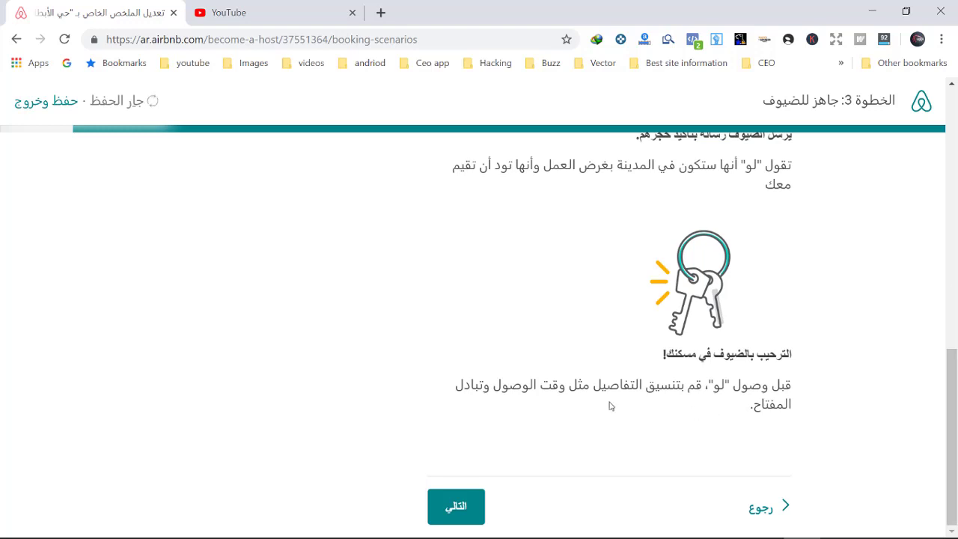
click(457, 506)
scroll(522, 483, down, 3)
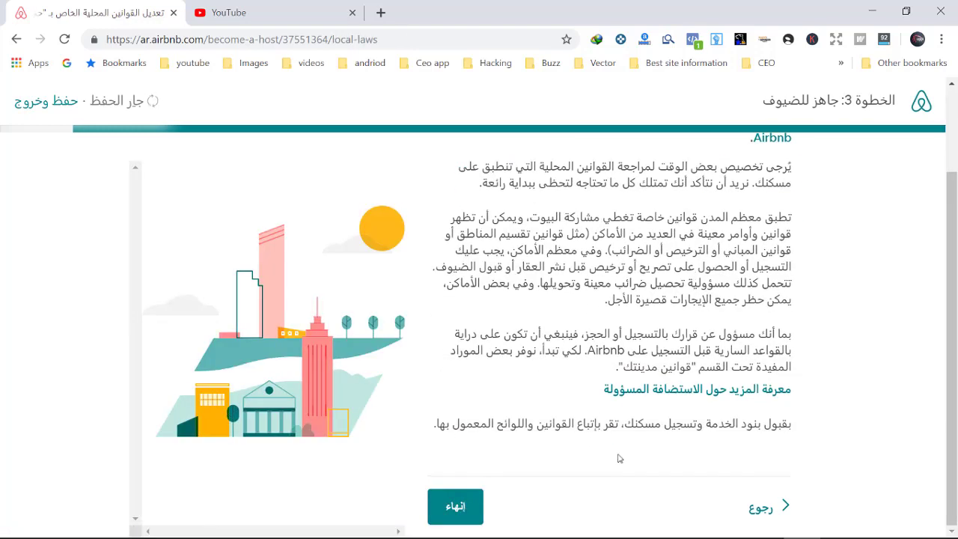
click(458, 507)
Step: Go to the listing's photo upload page and bring up the file picker
click(829, 356)
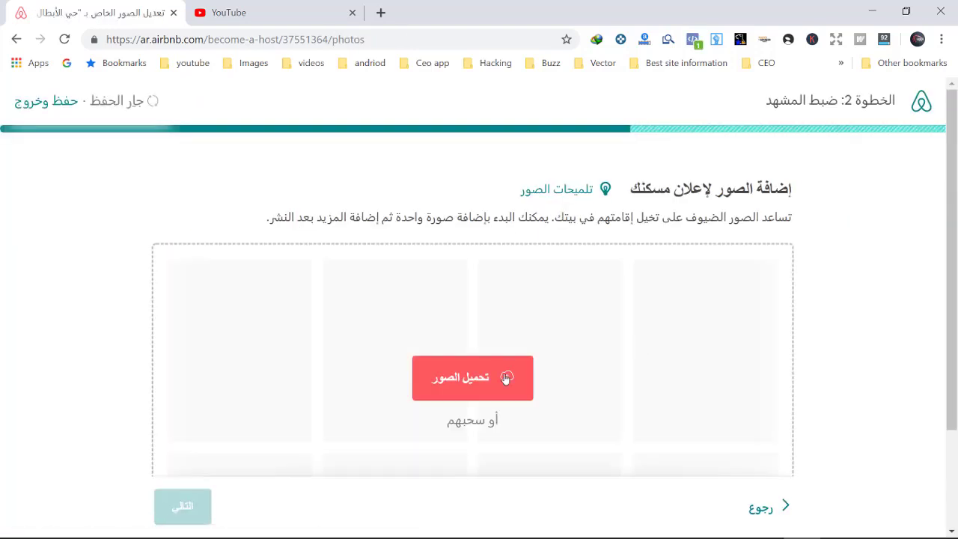
click(494, 379)
click(942, 10)
scroll(523, 299, down, 2)
click(479, 247)
Step: Go to Pexels in a new tab and search for 'house' photos
click(948, 12)
key(ctrl+t)
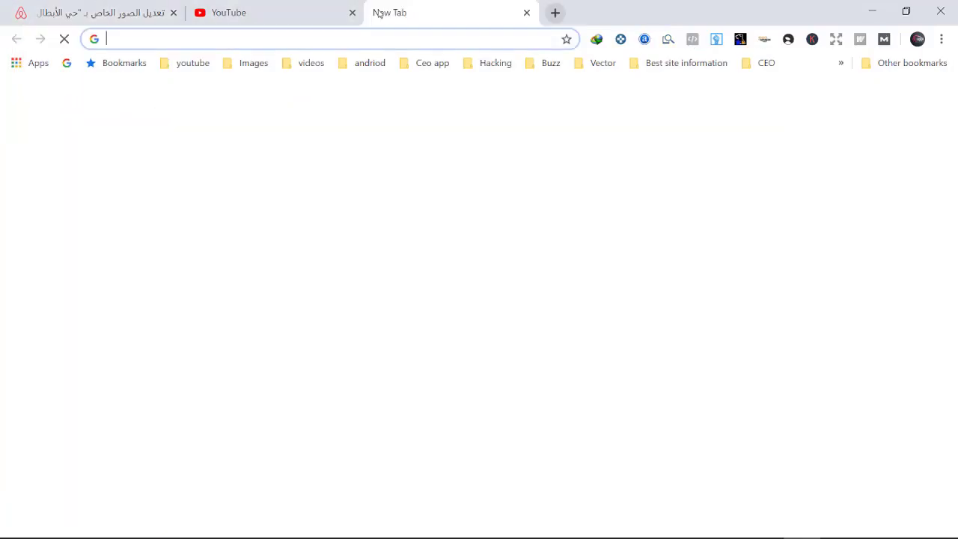
text(pexels.com)
key(Return)
click(379, 301)
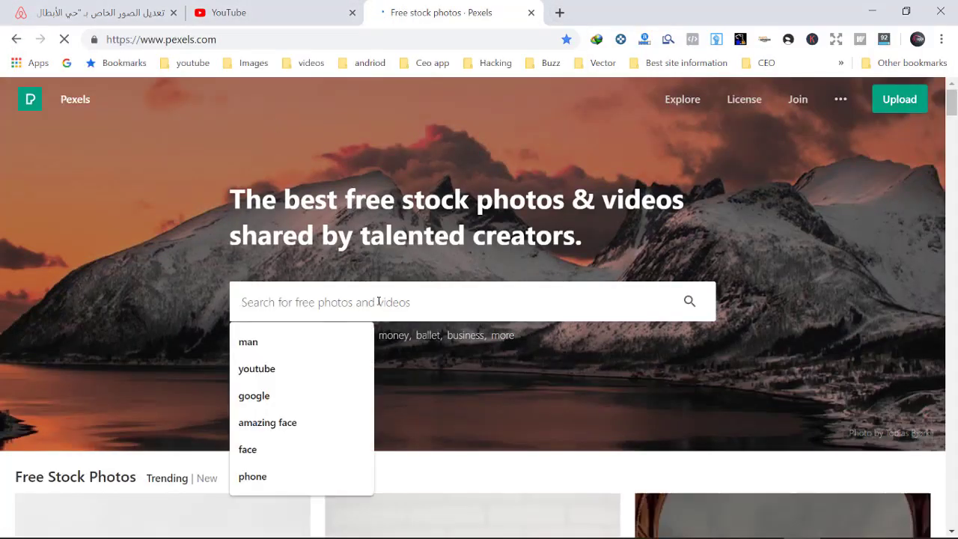
text(houi)
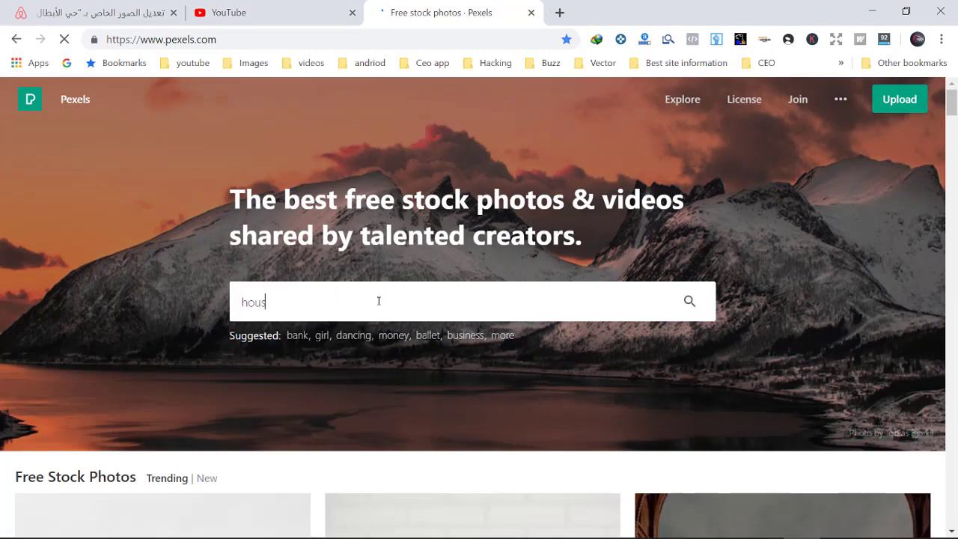
key(Return)
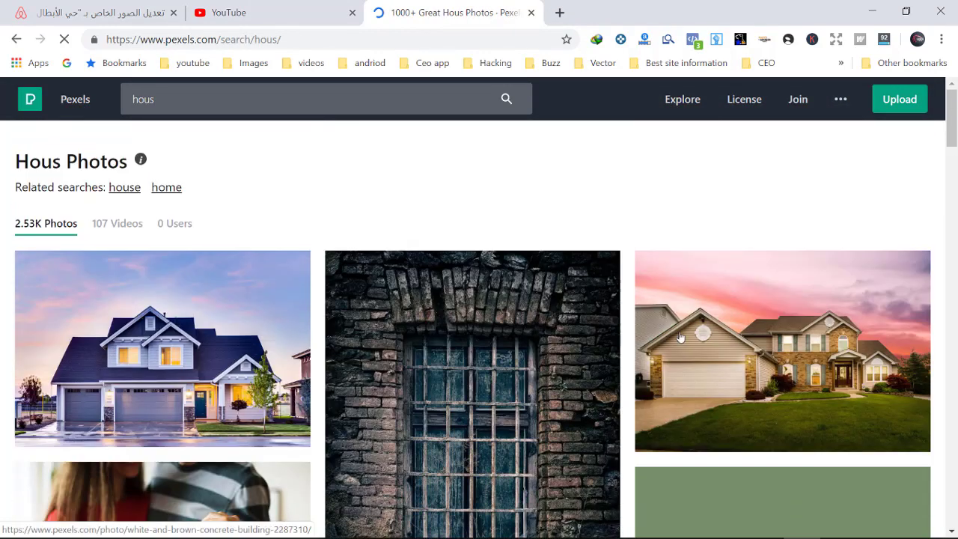
Step: Open the white and brown house photo and use Free Download
click(681, 337)
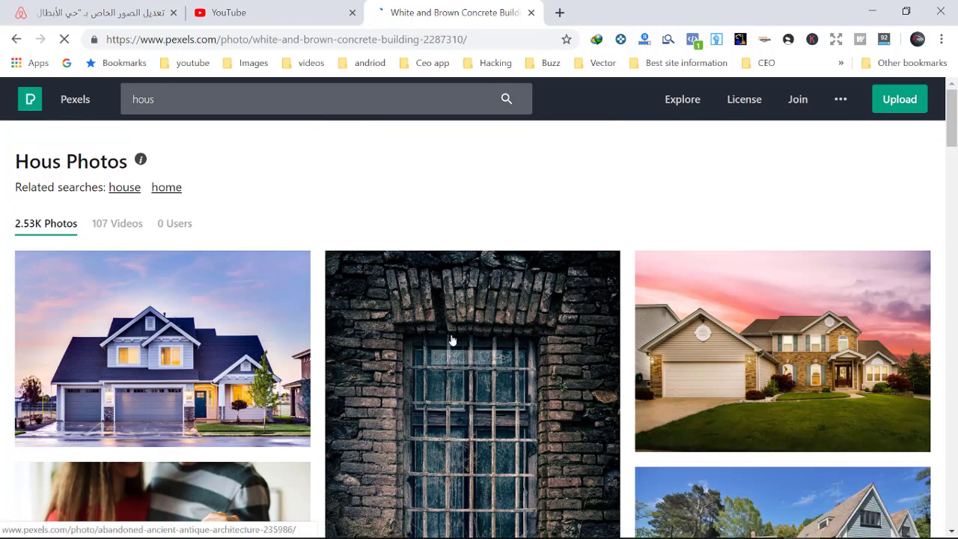
right_click(475, 355)
click(521, 216)
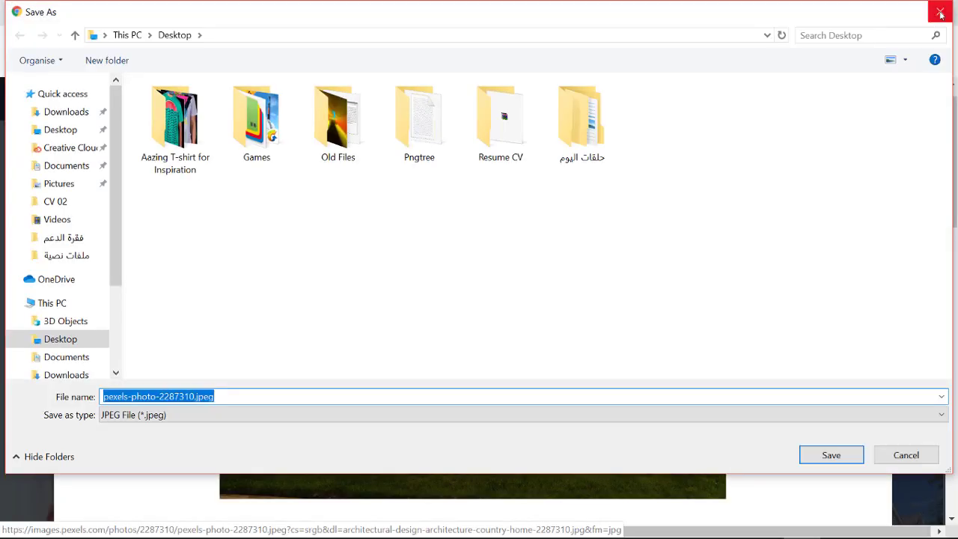
click(941, 14)
key(ctrl+1)
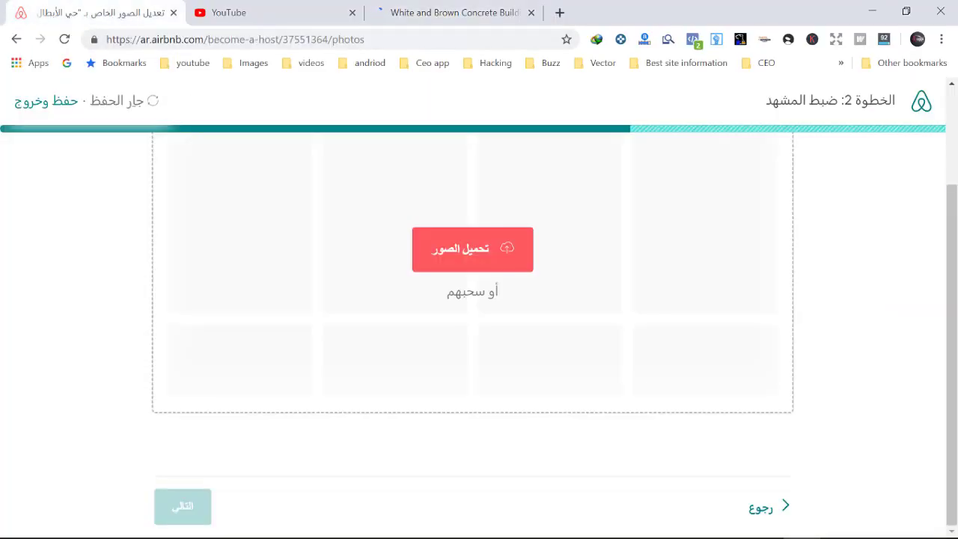
key(ctrl+3)
click(779, 118)
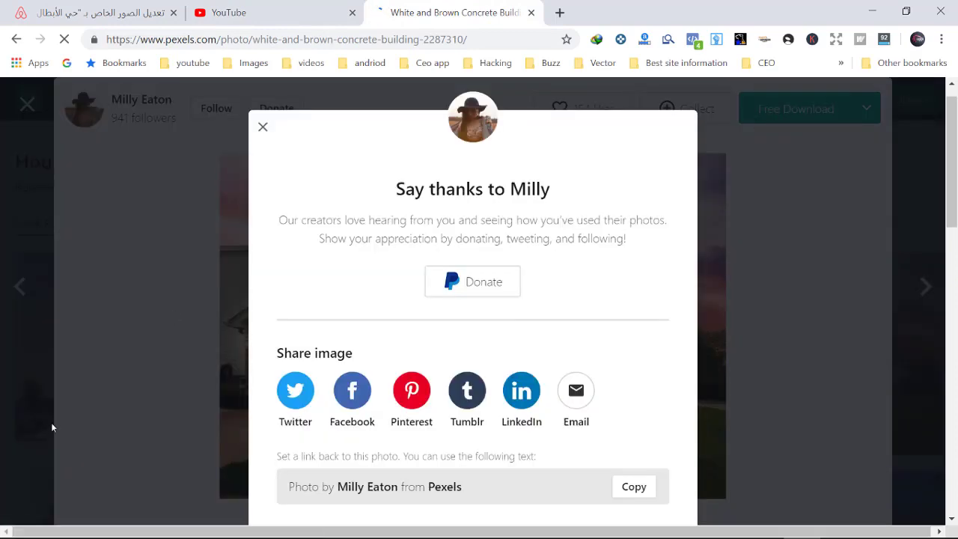
click(262, 127)
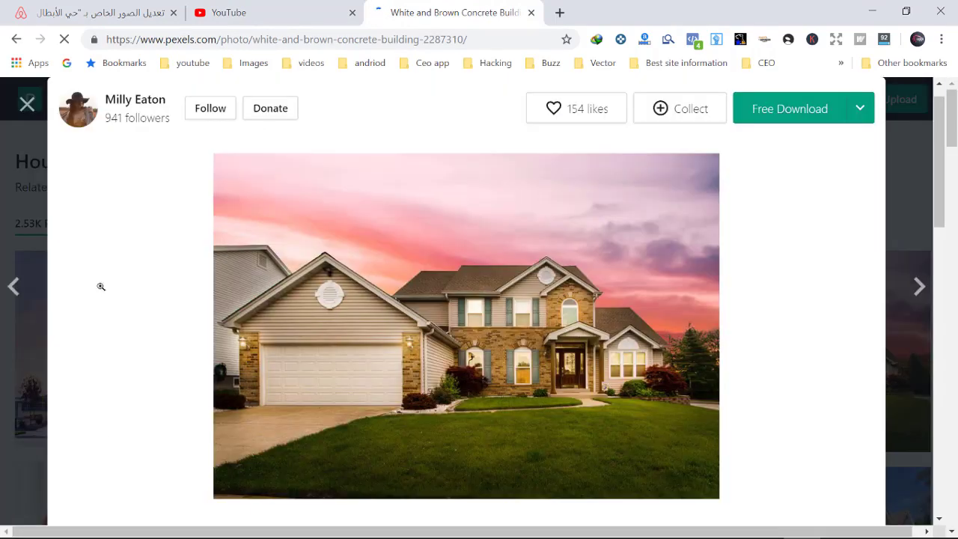
Step: Save the white and brown house photo as a jpg, then close the Pexels tab
click(27, 103)
click(735, 352)
click(790, 108)
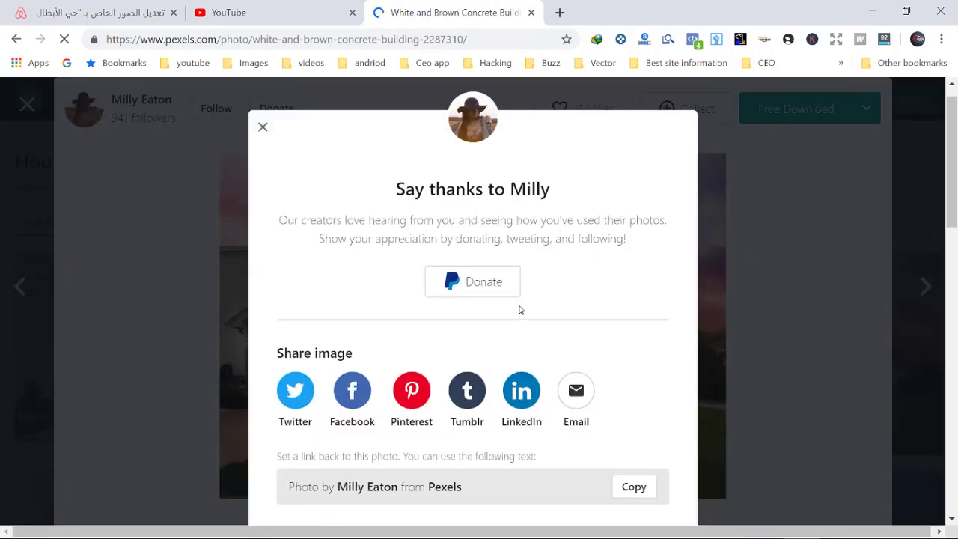
click(263, 127)
click(663, 239)
right_click(548, 286)
click(588, 312)
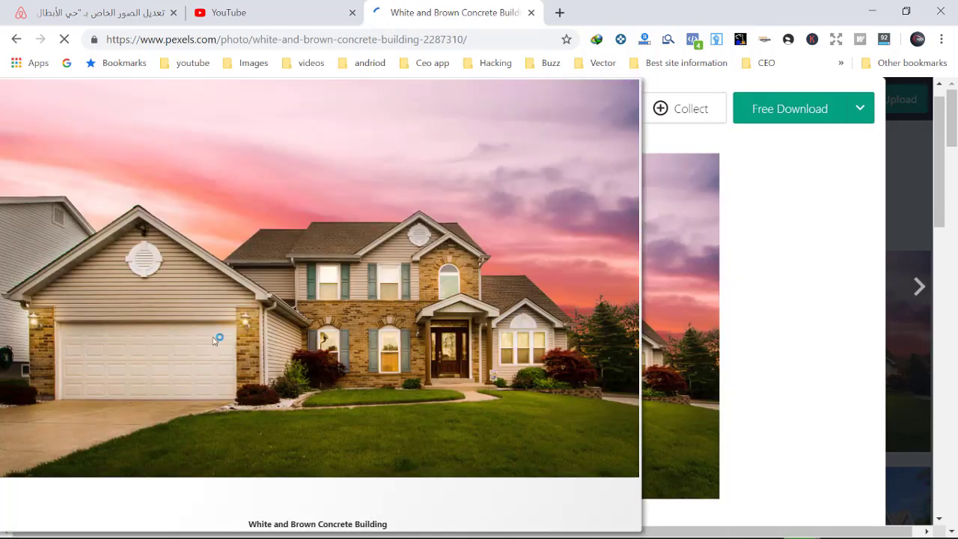
click(831, 454)
click(487, 453)
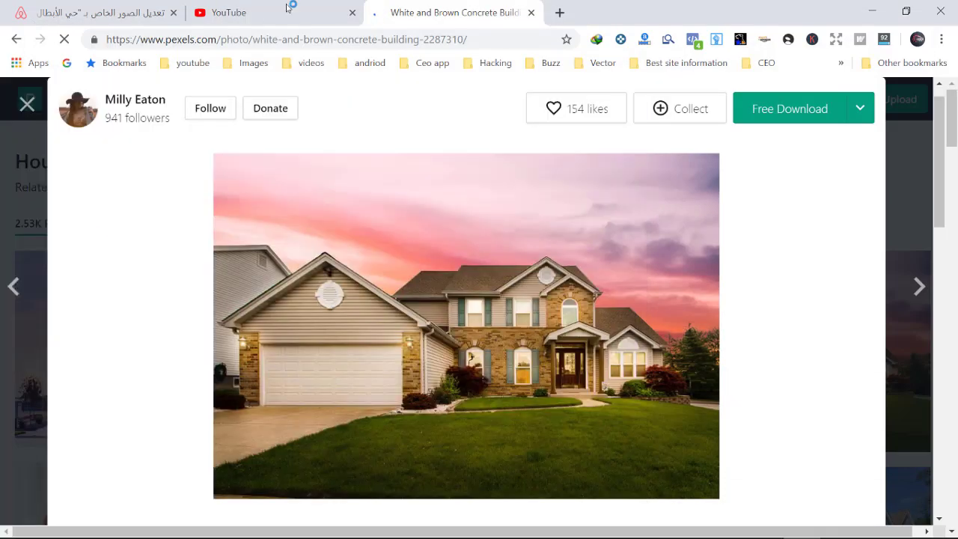
key(ctrl+w)
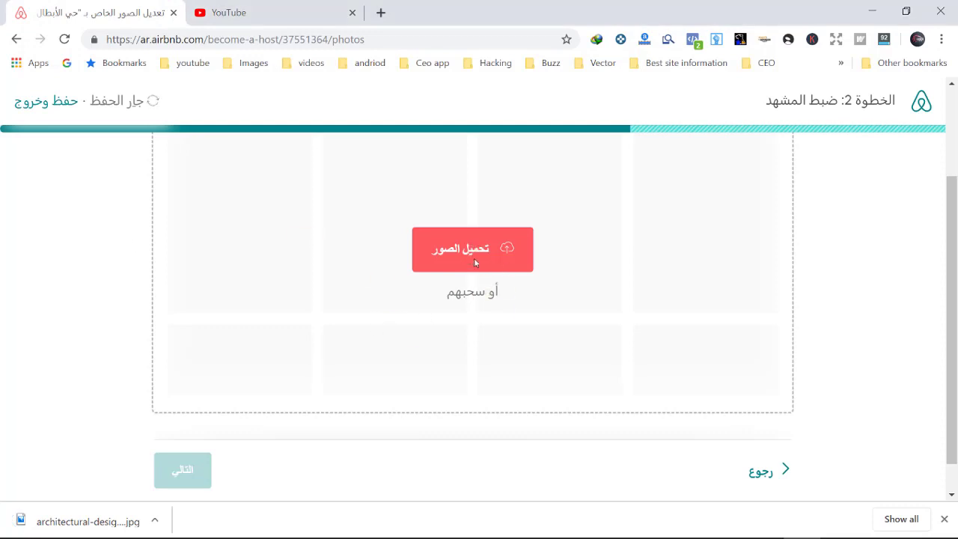
Step: Upload the downloaded house jpg as the listing's cover photo
click(671, 333)
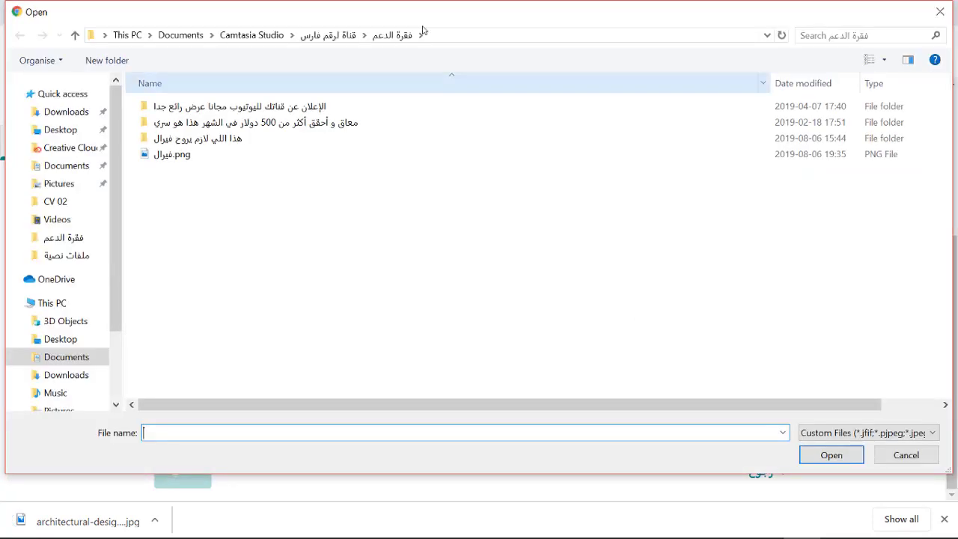
click(940, 12)
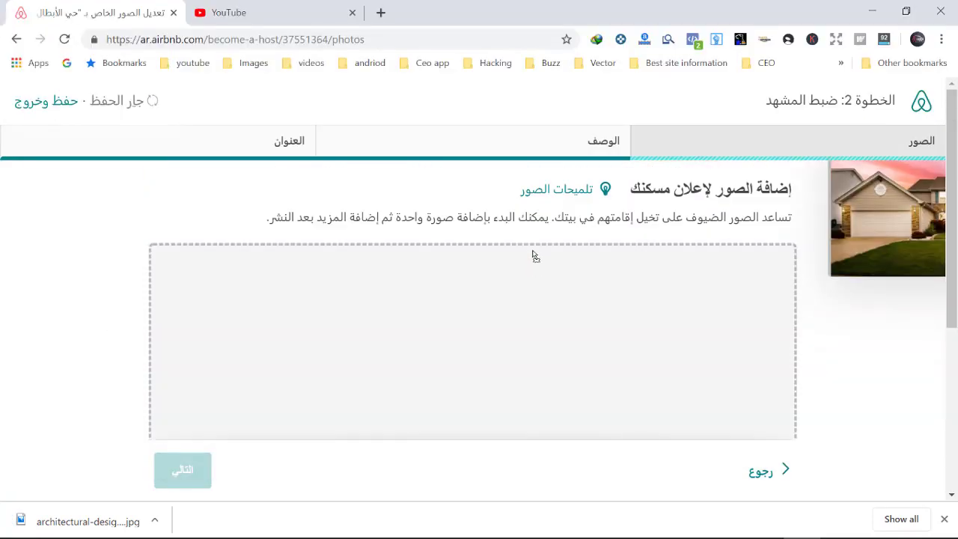
scroll(542, 304, down, 5)
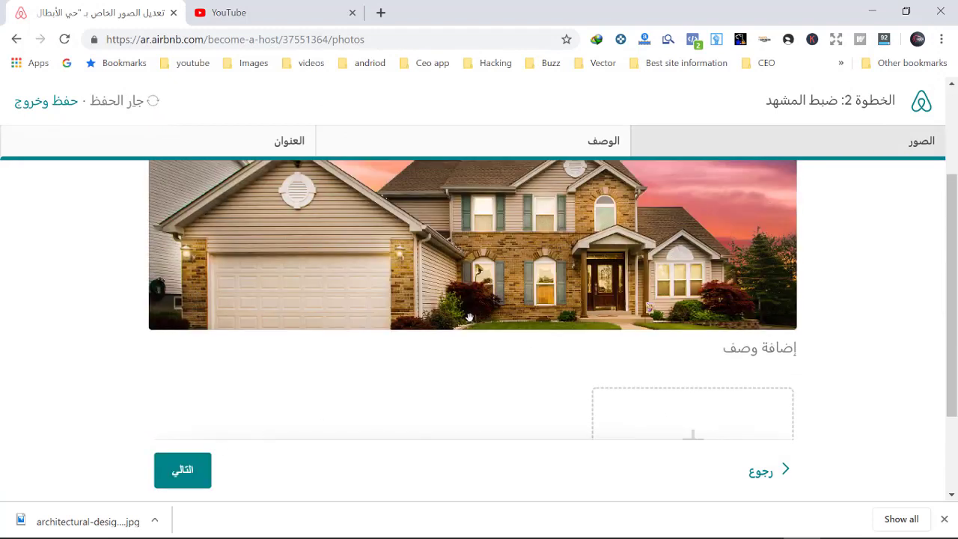
scroll(469, 317, up, 2)
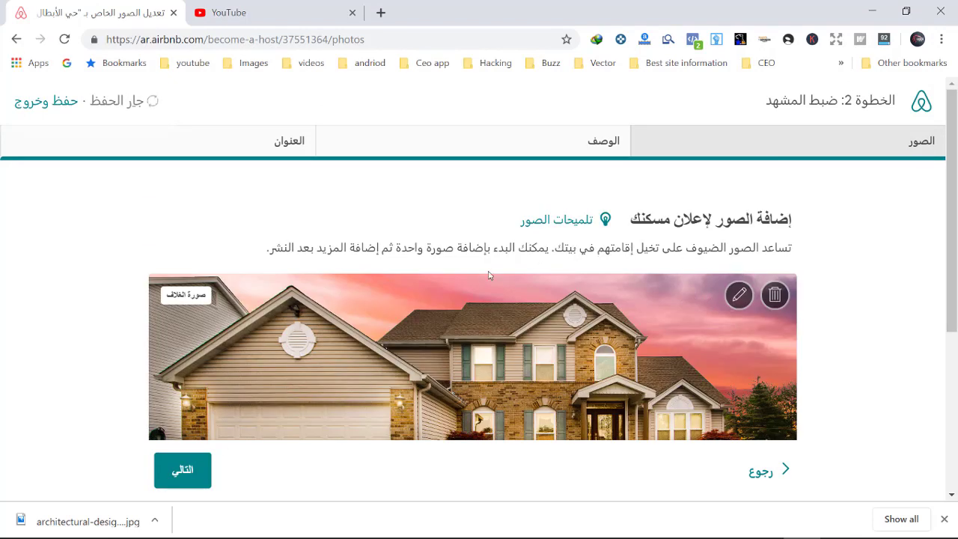
Step: Accept the description and listing title, then publish the listing
click(183, 470)
scroll(327, 397, down, 2)
click(454, 469)
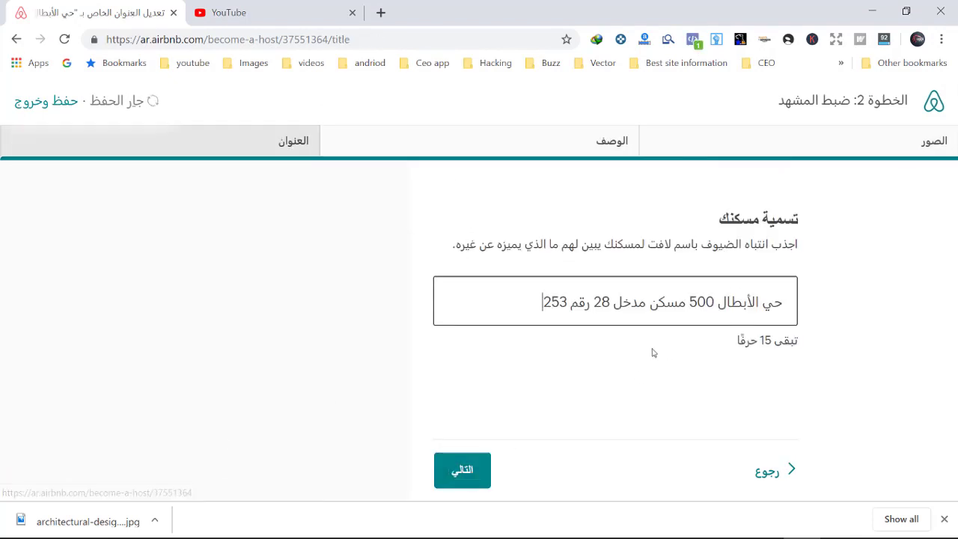
click(454, 470)
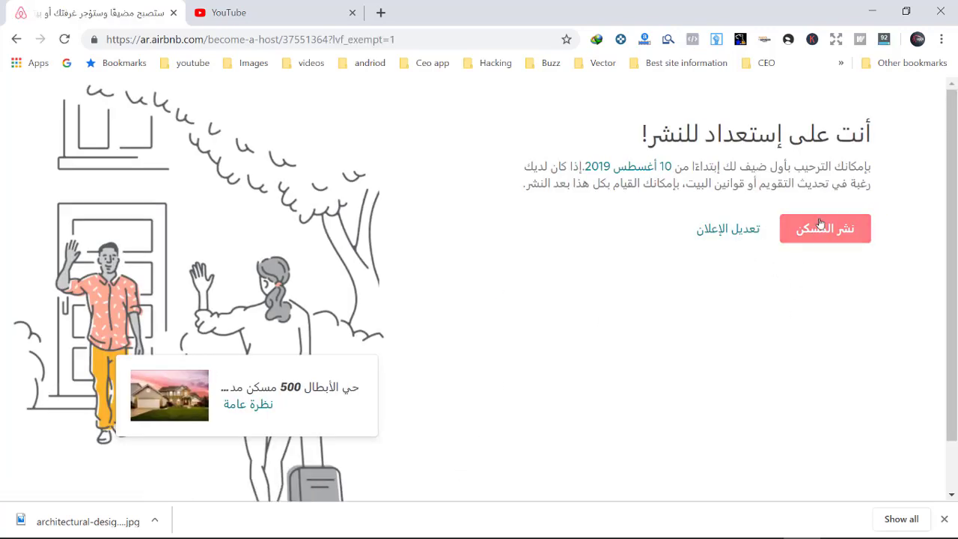
click(819, 224)
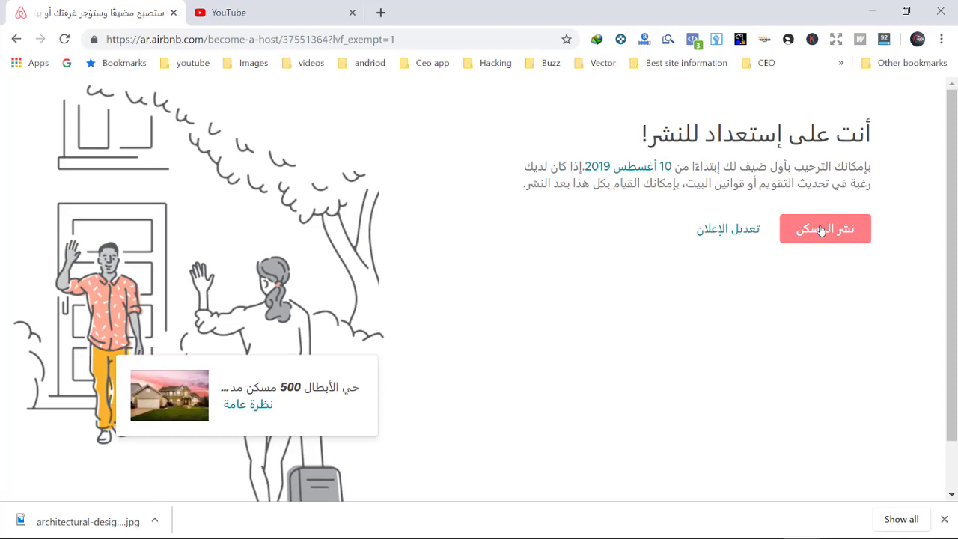